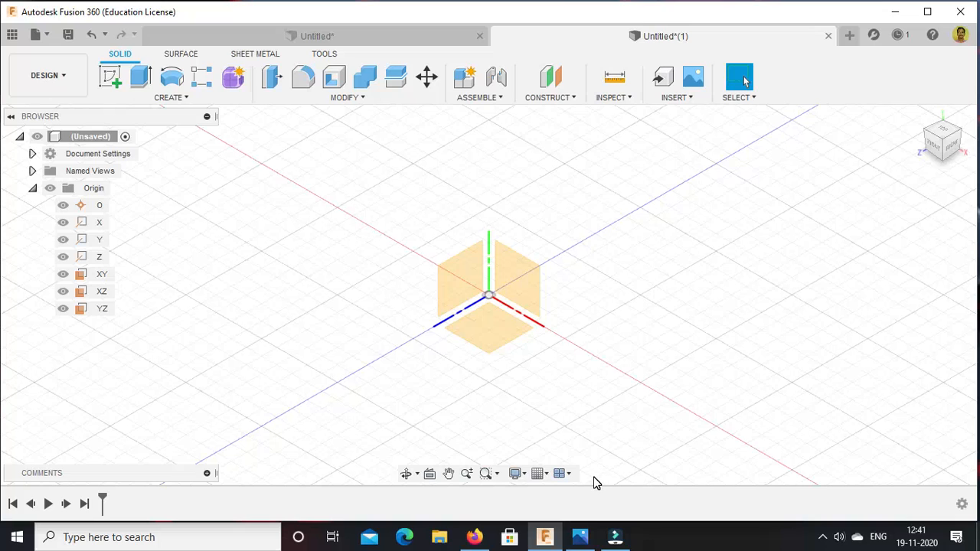
# Examine the dimensioned drawing object 1.jpg in Photos and return to Fusion 360.
pyautogui.click(577, 539)
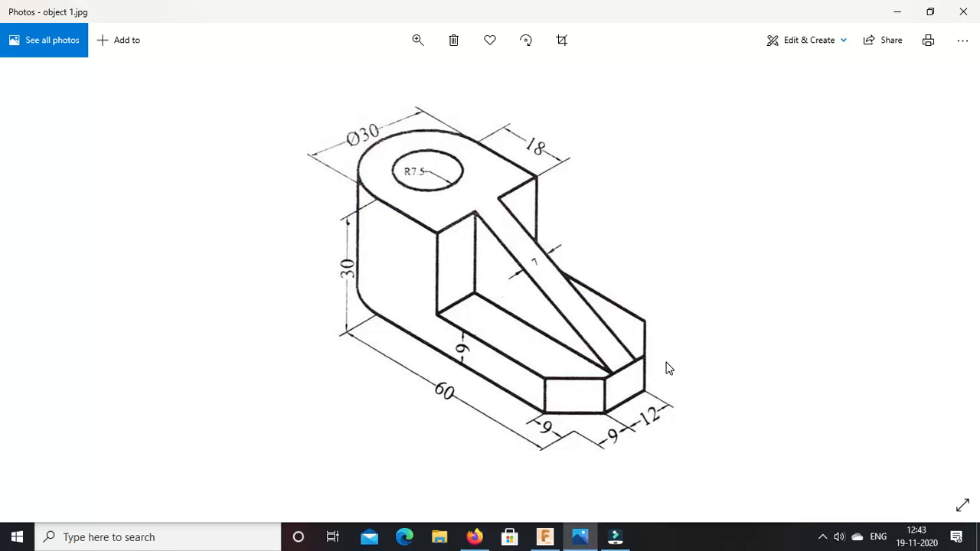
pyautogui.click(547, 539)
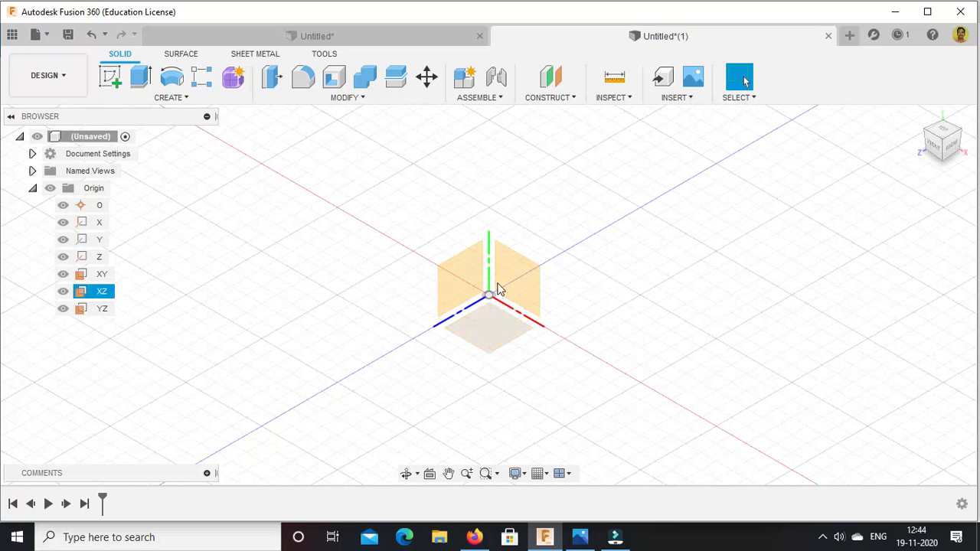
pyautogui.click(580, 537)
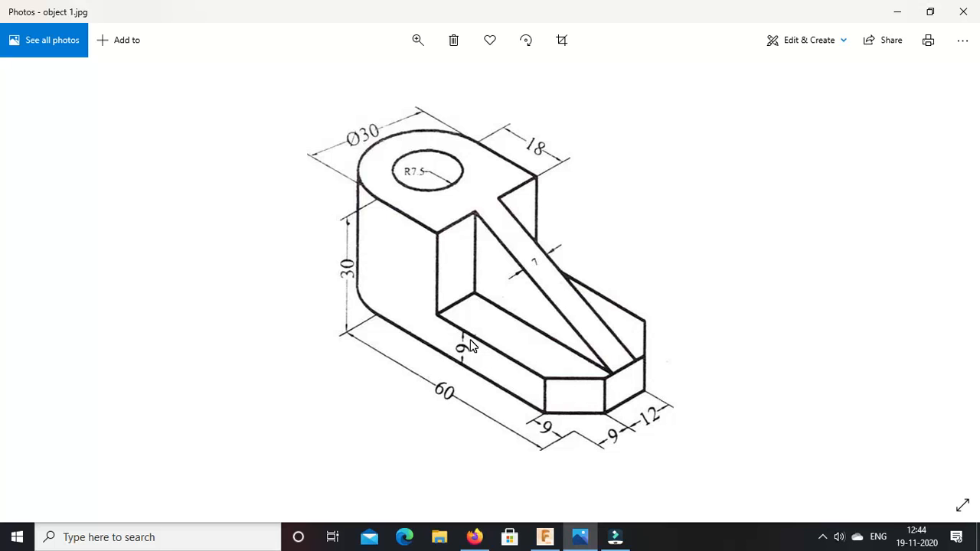
pyautogui.click(554, 540)
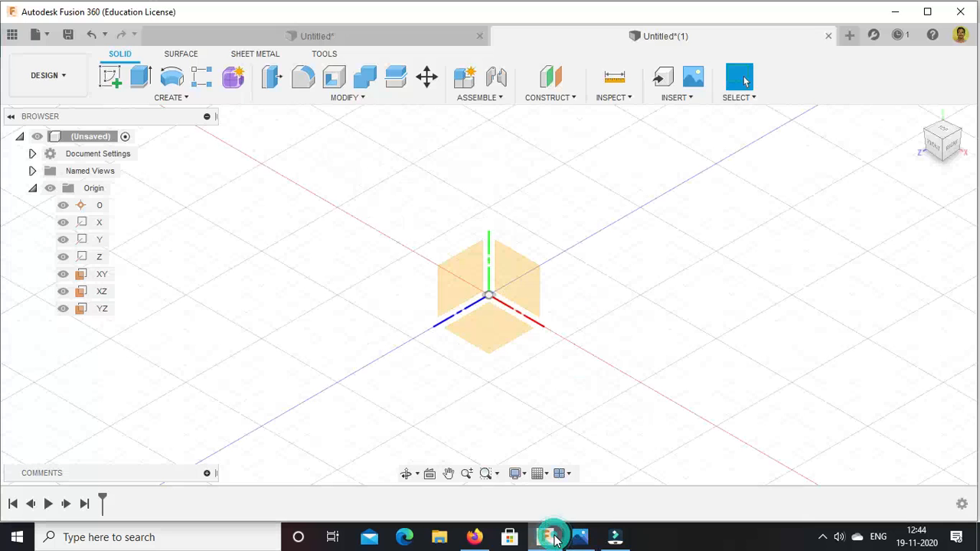
# Start a new sketch on the horizontal XZ origin plane.
pyautogui.click(512, 314)
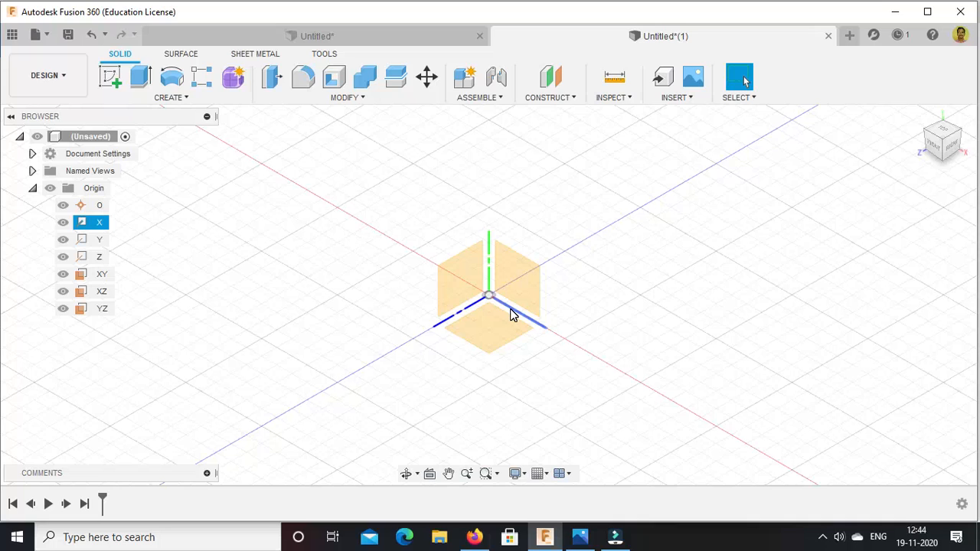
pyautogui.click(497, 314)
pyautogui.click(472, 312)
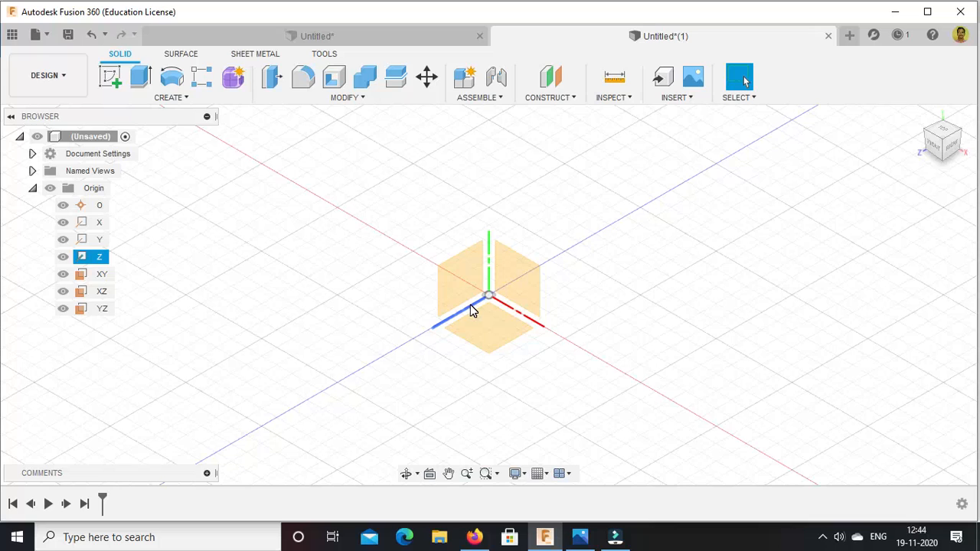
pyautogui.click(487, 336)
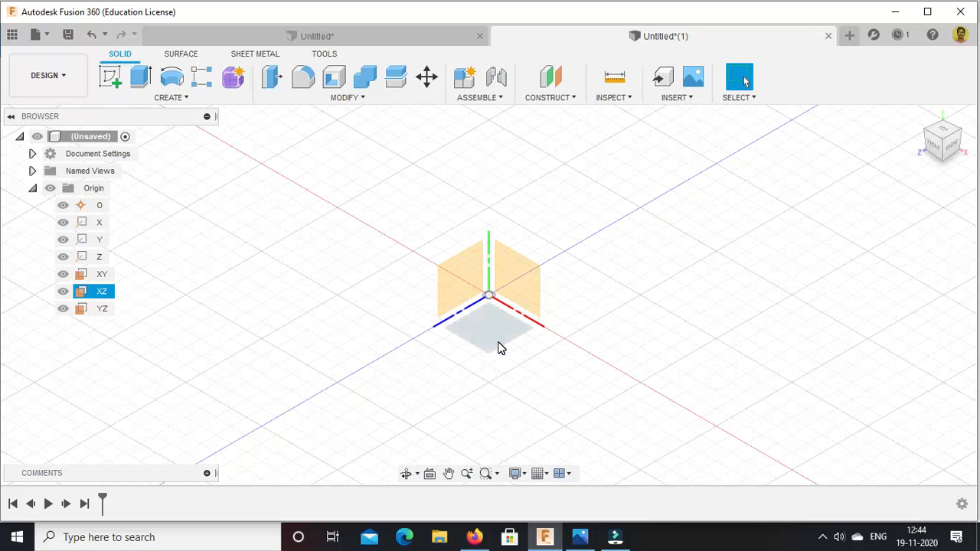
pyautogui.rightClick(497, 344)
pyautogui.click(495, 418)
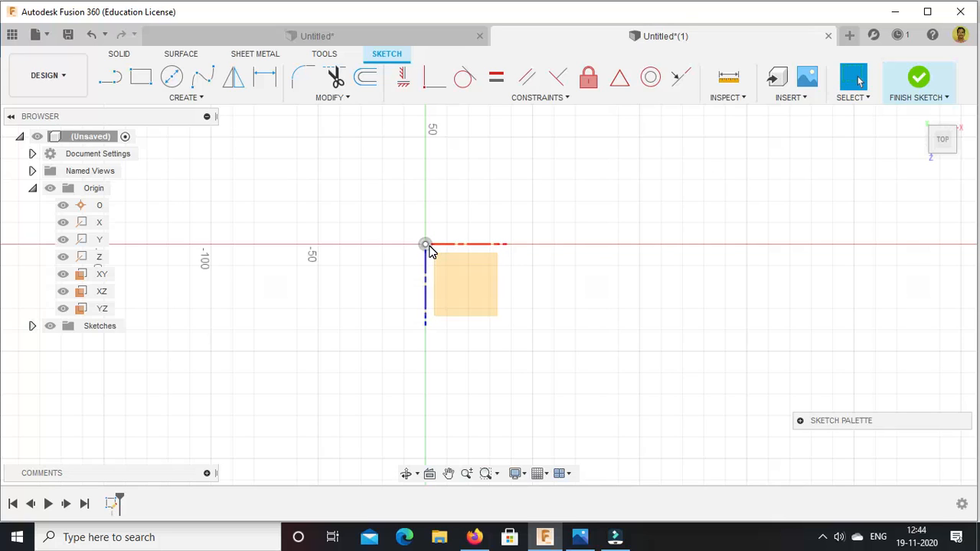
# Draw a 15 mm vertical line upward from the origin with the Line tool.
pyautogui.click(183, 100)
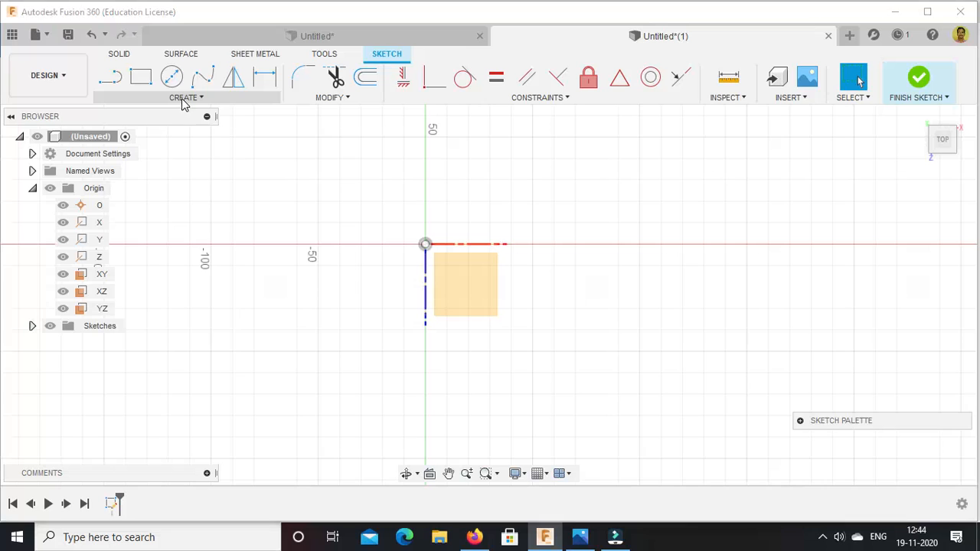
pyautogui.click(183, 100)
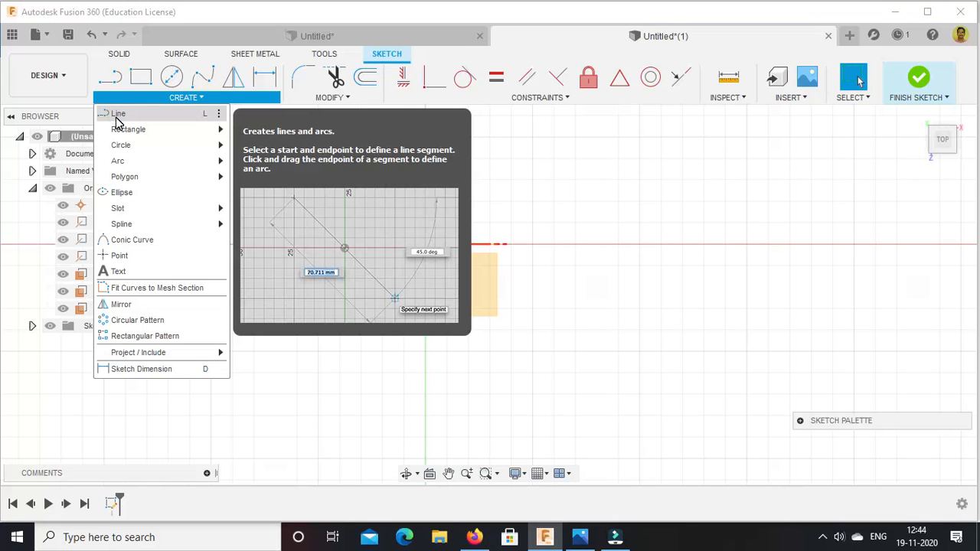
pyautogui.click(117, 115)
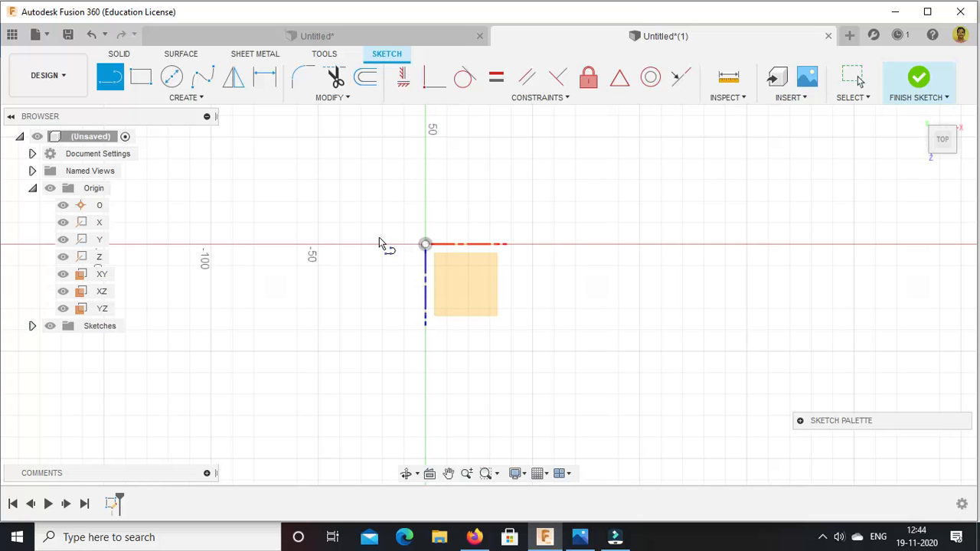
pyautogui.click(202, 98)
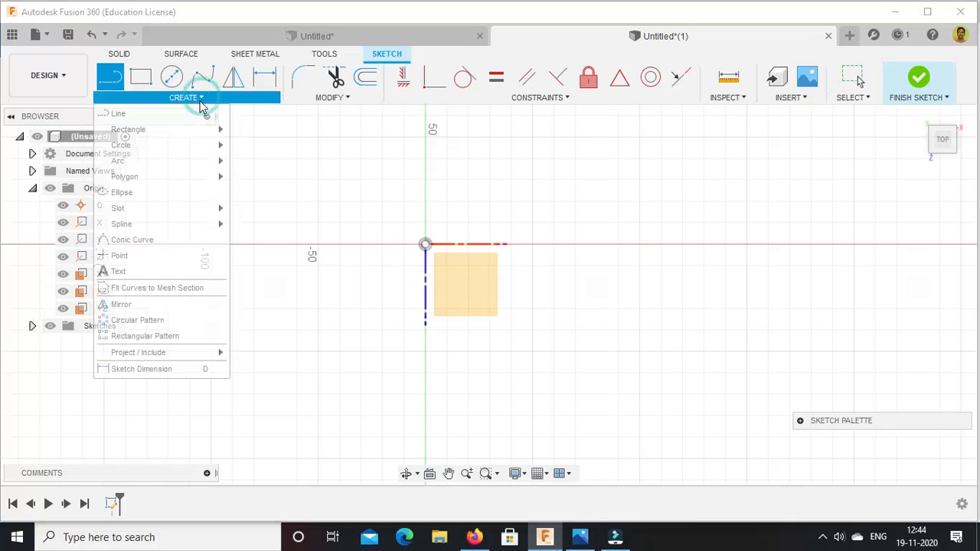
pyautogui.click(118, 112)
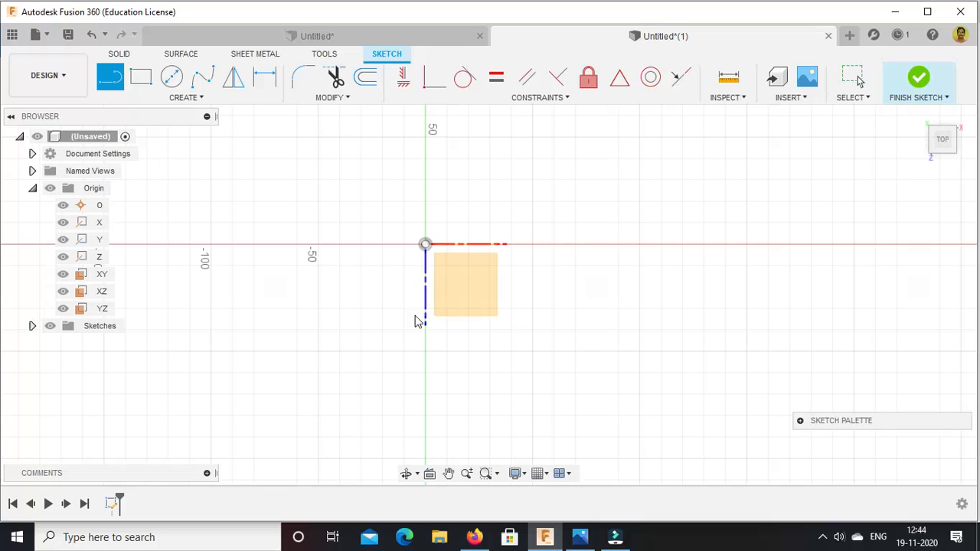
pyautogui.click(425, 244)
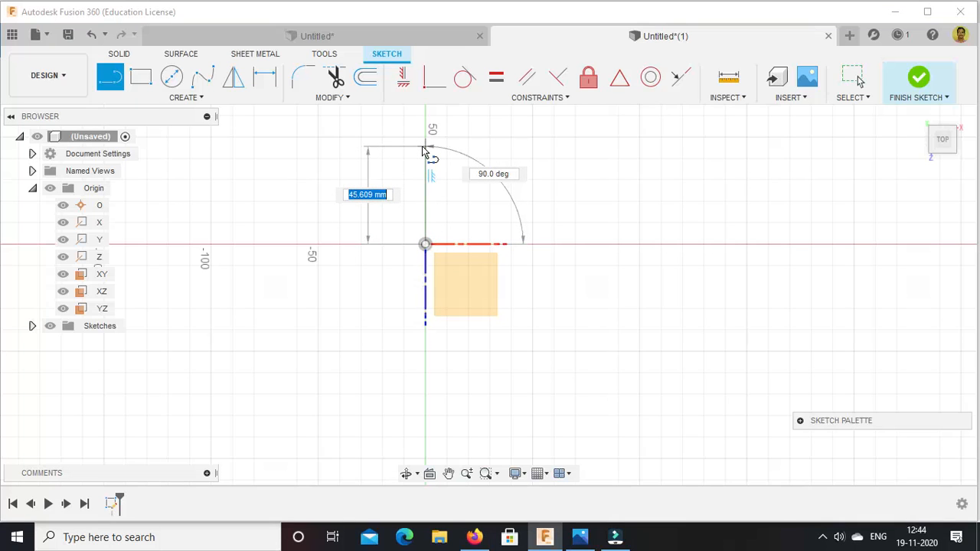
pyautogui.write('15')
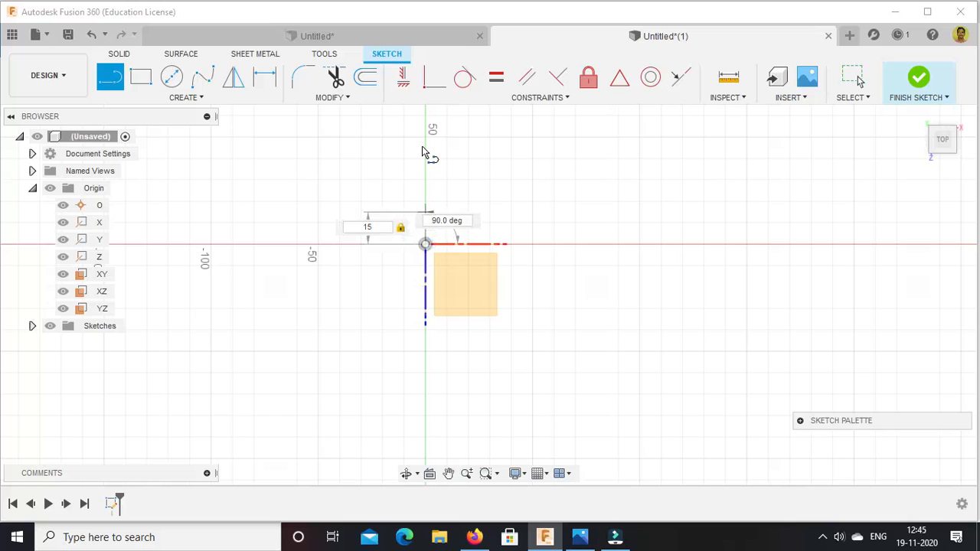
pyautogui.press('Return')
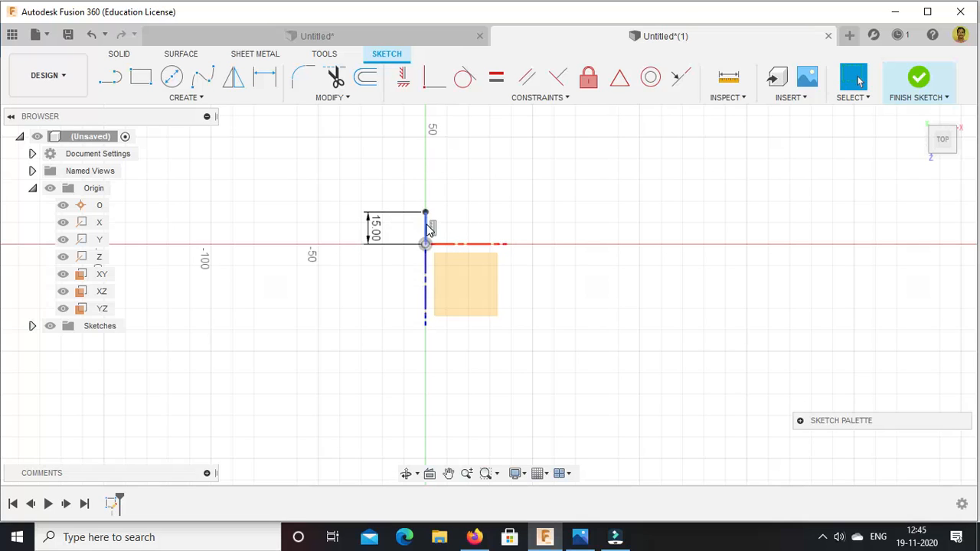
pyautogui.press('Escape')
# From the upper end of the vertical line, draw a 60 mm horizontal line along +X and a 30 mm vertical line down from its end.
pyautogui.click(117, 84)
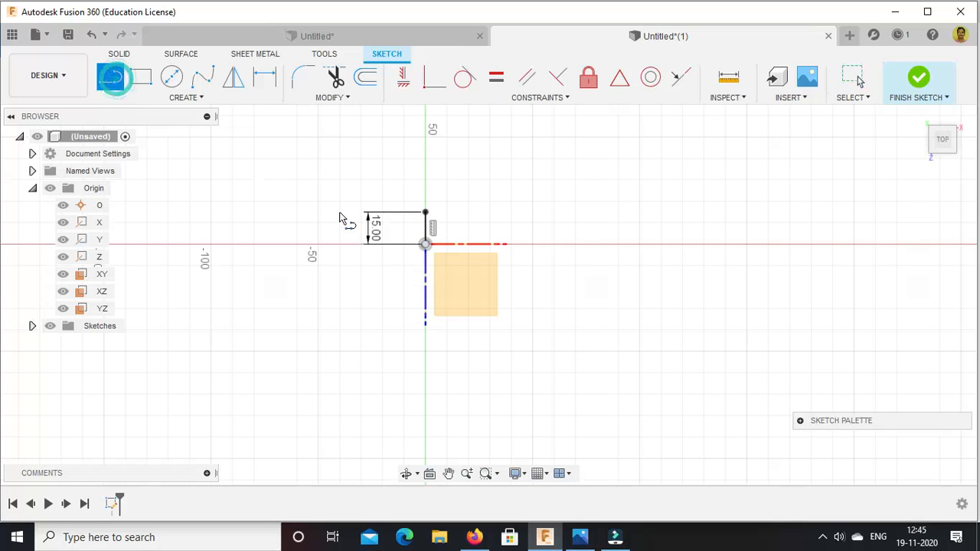
pyautogui.click(426, 212)
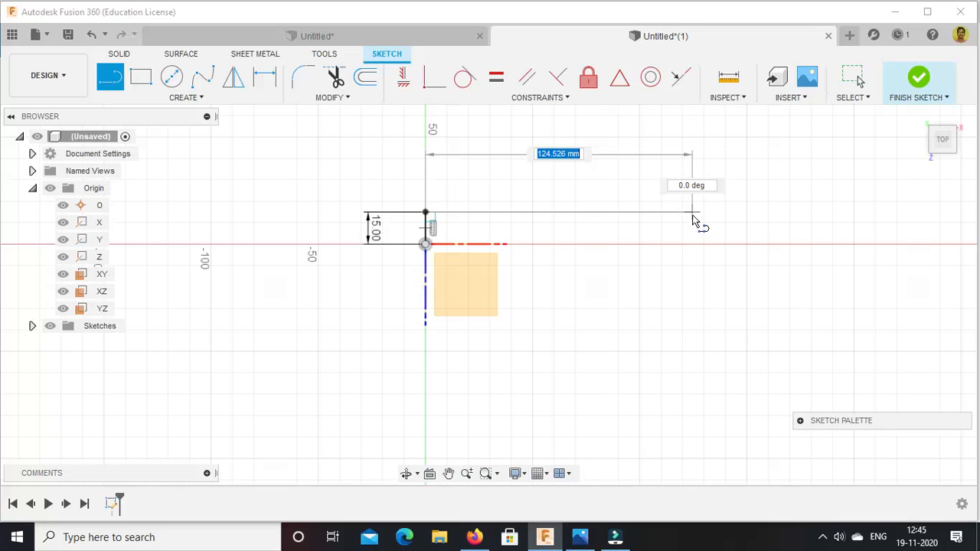
pyautogui.write('60')
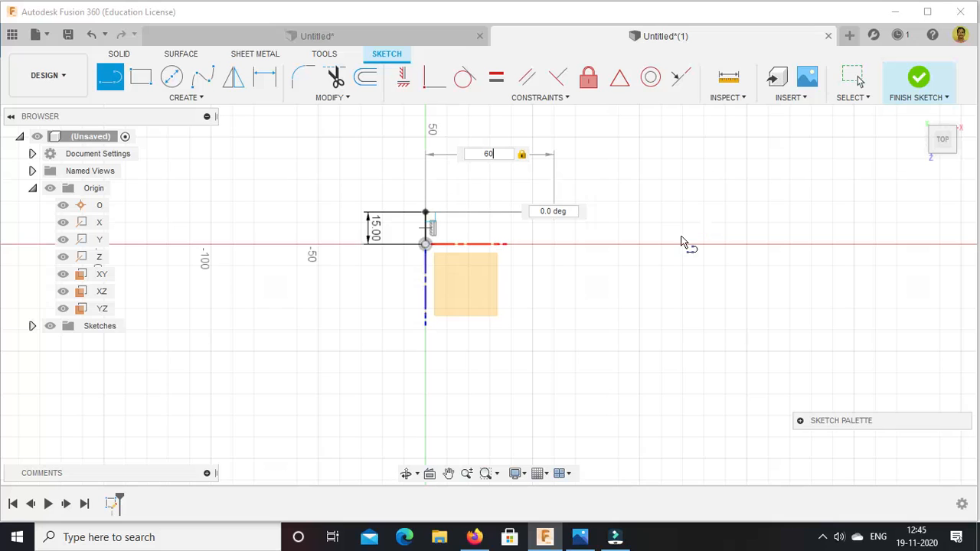
pyautogui.click(554, 215)
pyautogui.moveTo(557, 268); pyautogui.dragTo(550, 311)
pyautogui.write('30')
pyautogui.press('Tab')
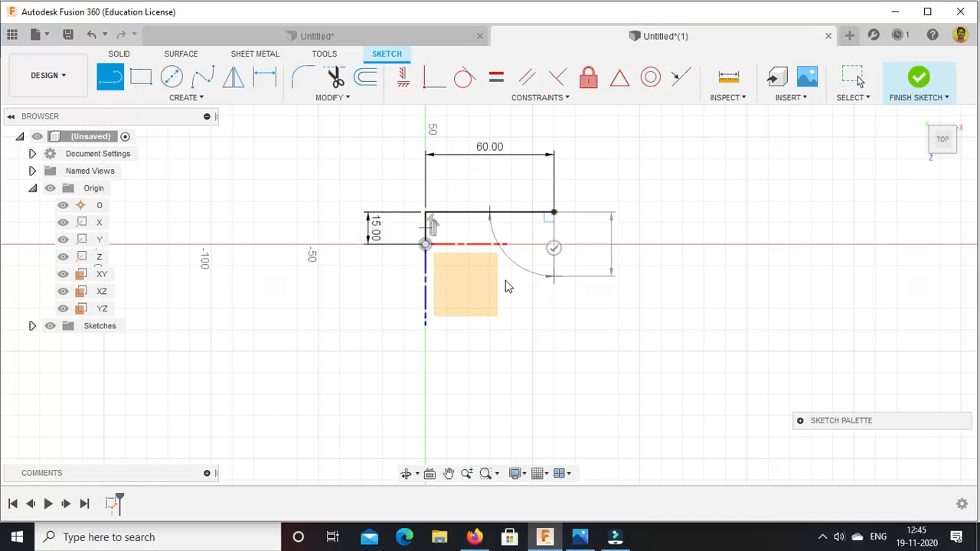
pyautogui.press('Return')
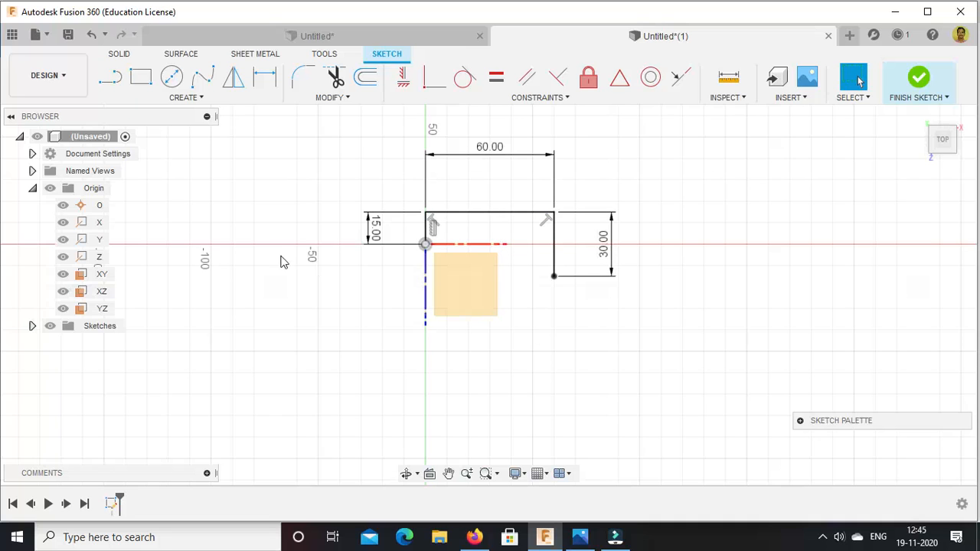
# Draw the outline's lower edge back to the point directly below the origin, try to close it at the origin, and finish the sketch.
pyautogui.click(110, 76)
pyautogui.click(555, 277)
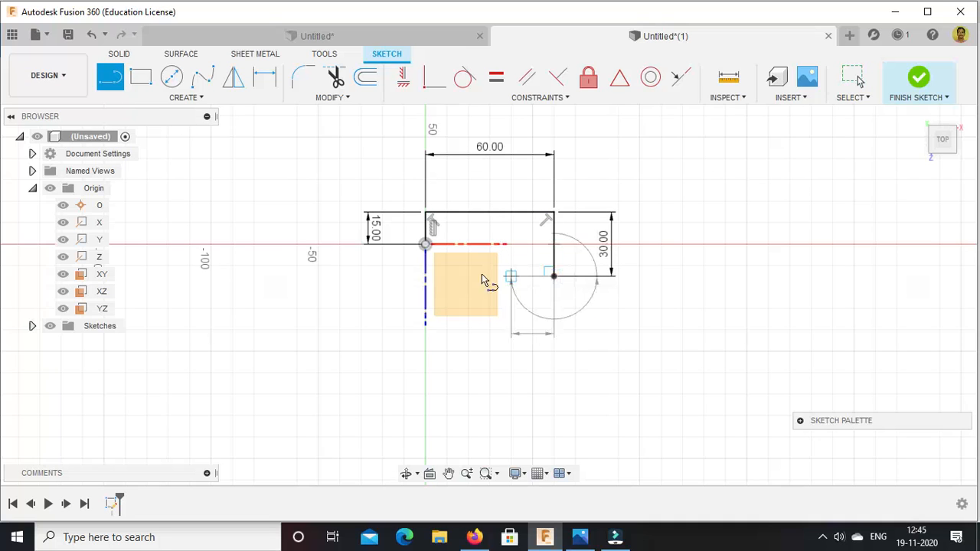
pyautogui.click(425, 277)
pyautogui.click(426, 277)
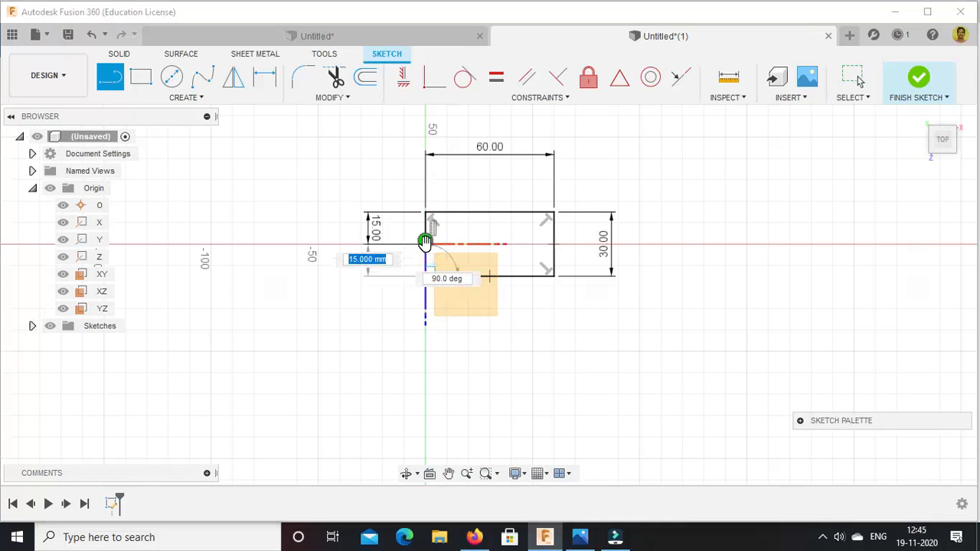
pyautogui.click(426, 243)
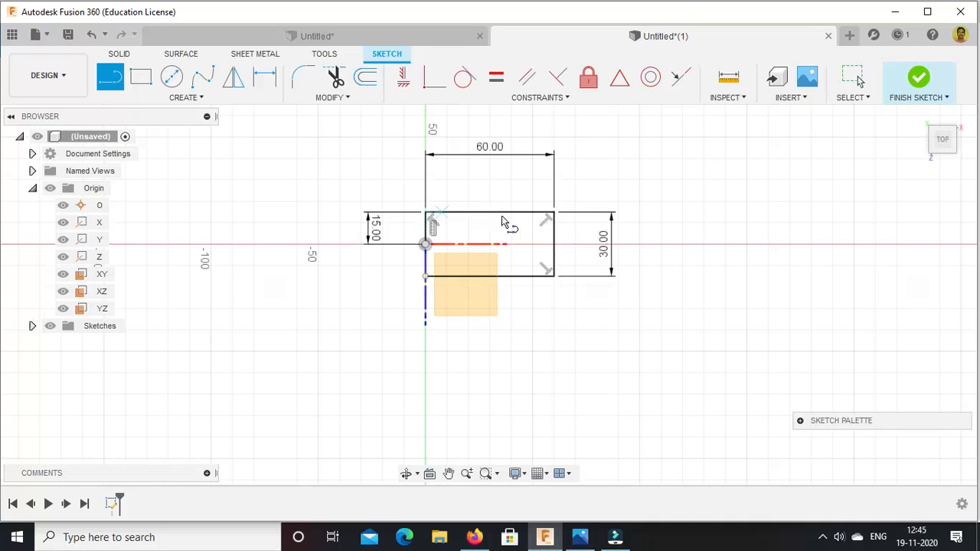
pyautogui.click(920, 79)
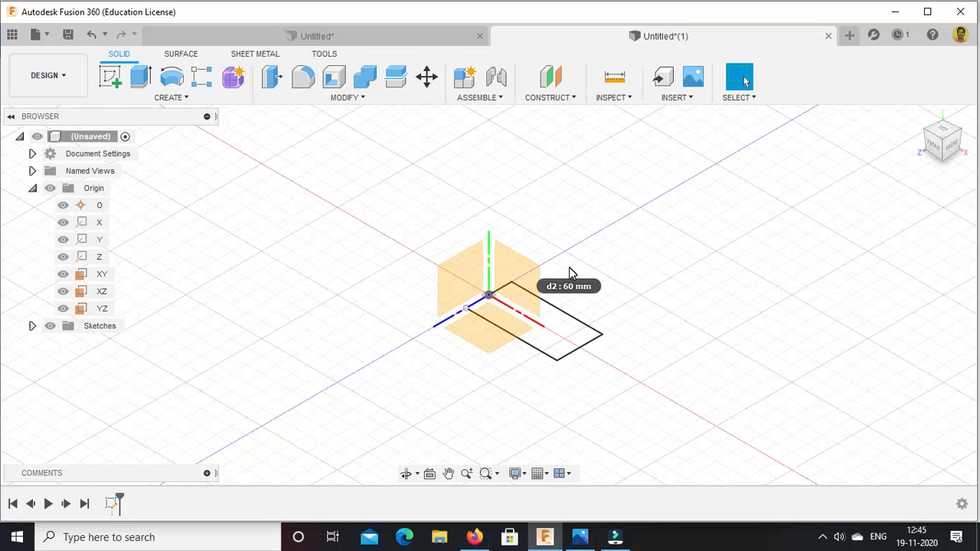
pyautogui.click(141, 76)
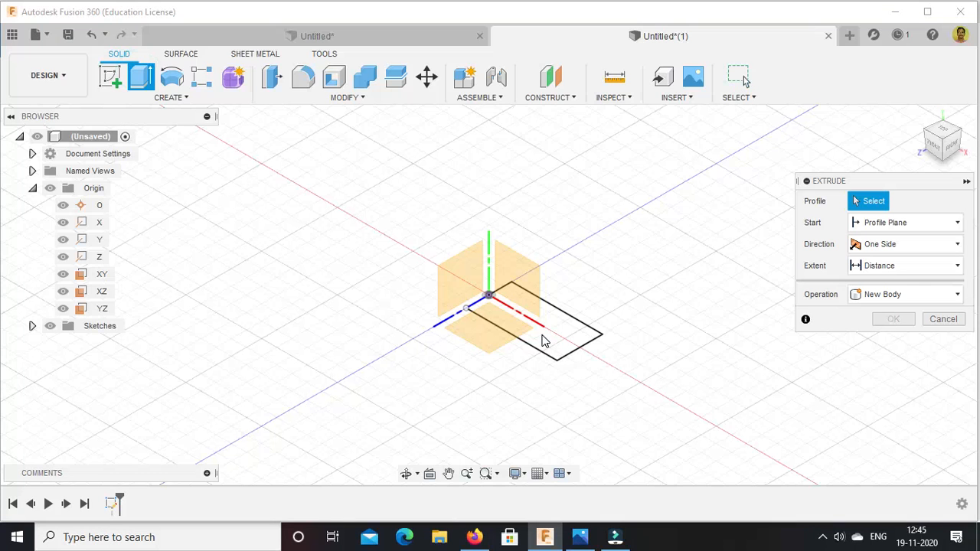
pyautogui.scroll(2, 539, 344)
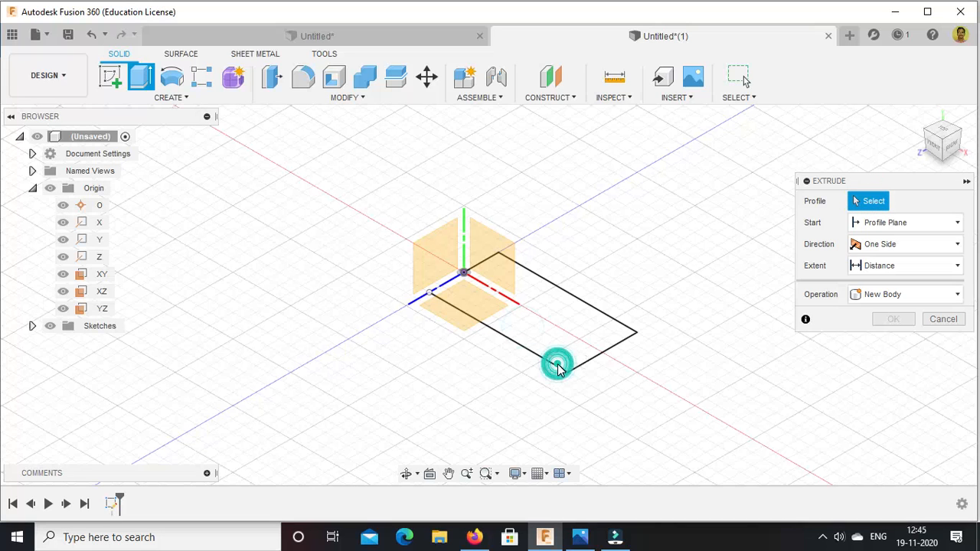
pyautogui.scroll(6, 448, 289)
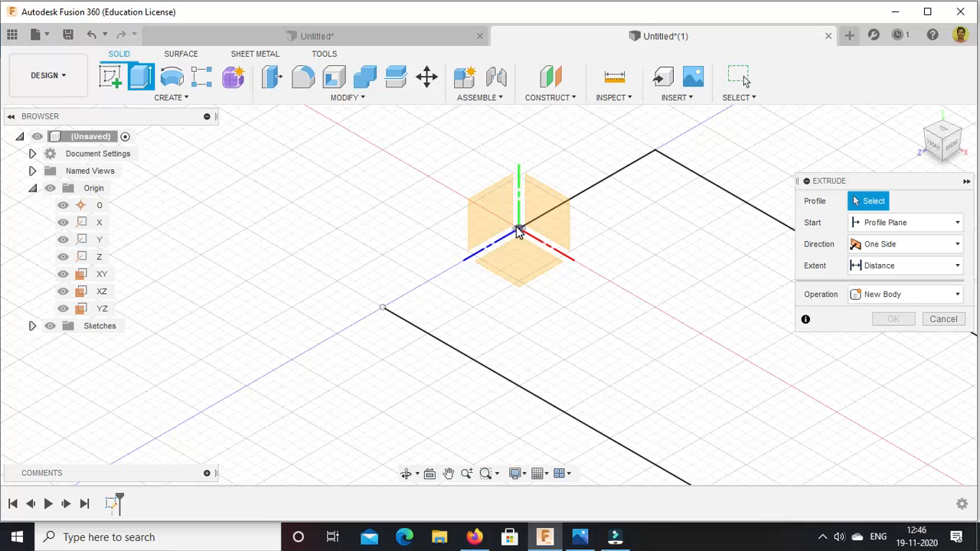
pyautogui.click(947, 319)
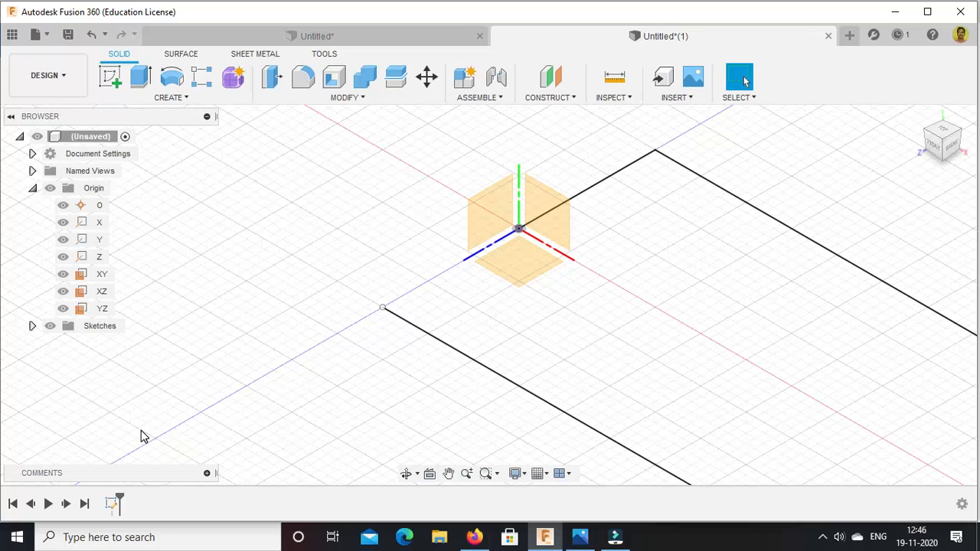
# Reopen the sketch, close the outline with a line from its open lower corner up to the origin, and finish the sketch.
pyautogui.click(112, 504)
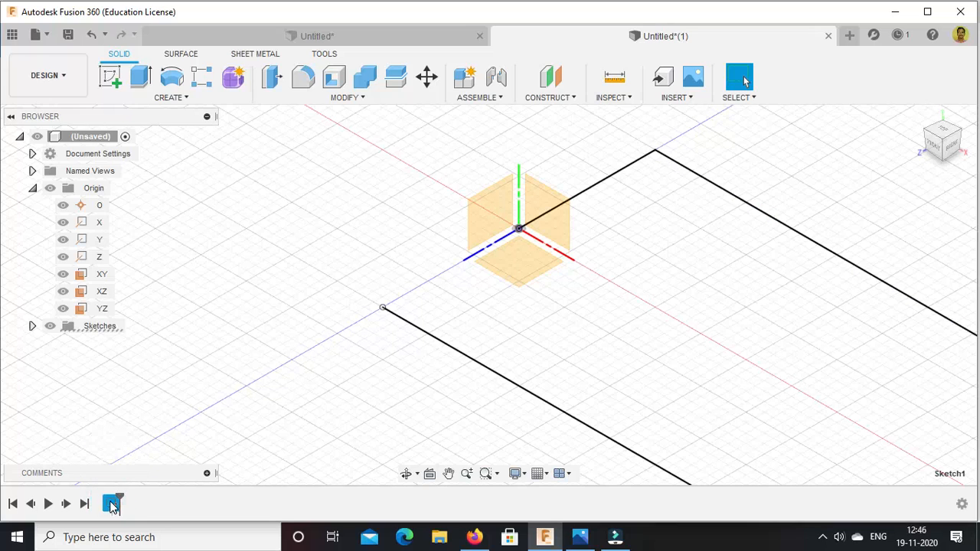
pyautogui.click(942, 131)
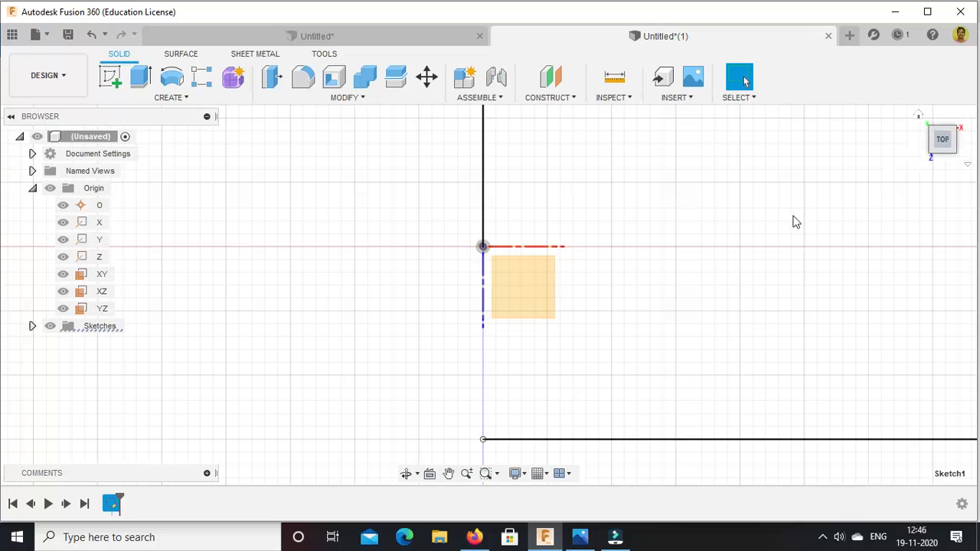
pyautogui.click(89, 39)
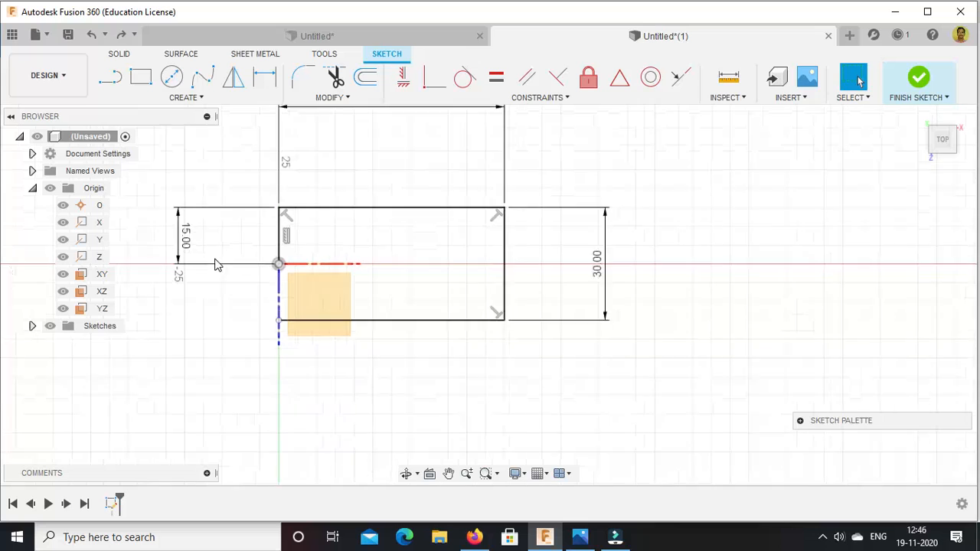
pyautogui.click(109, 77)
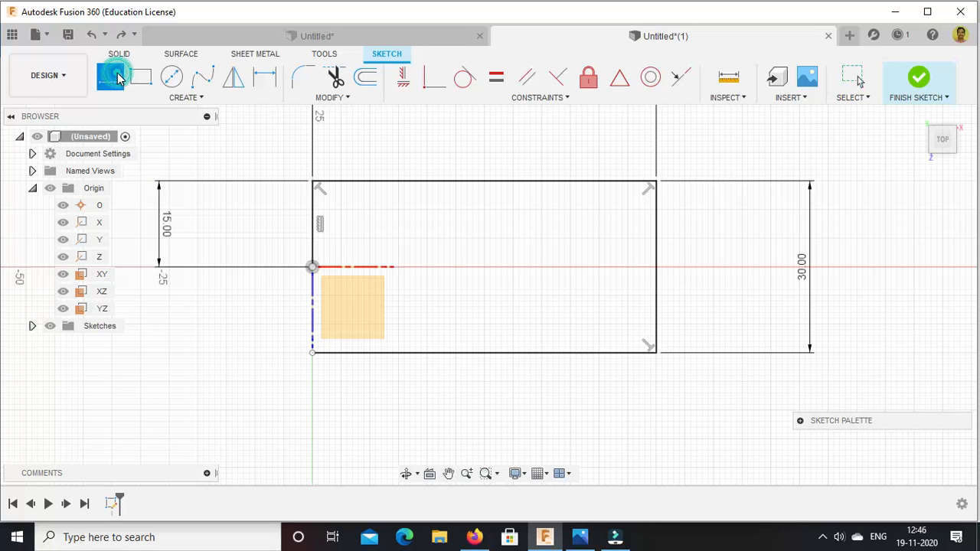
pyautogui.click(313, 353)
pyautogui.doubleClick(312, 267)
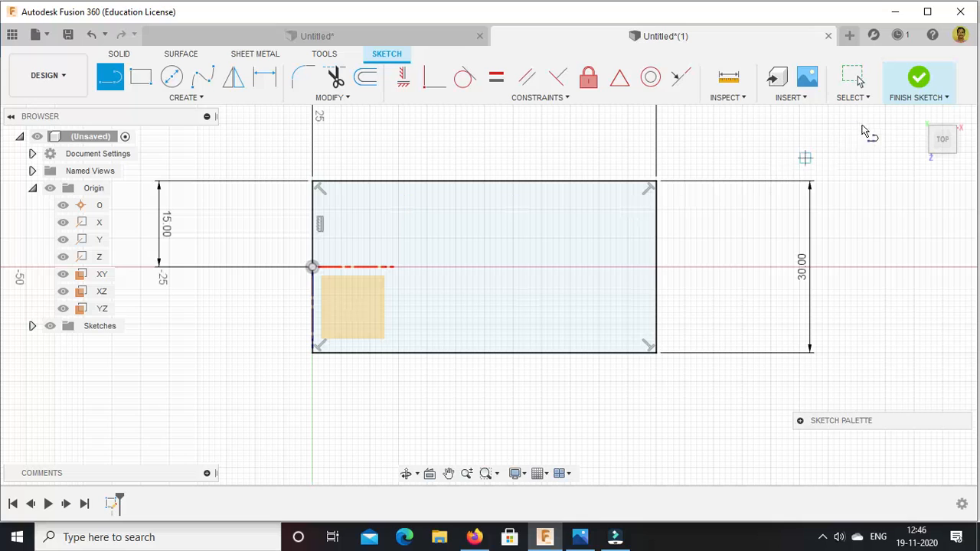
pyautogui.click(915, 79)
pyautogui.click(919, 117)
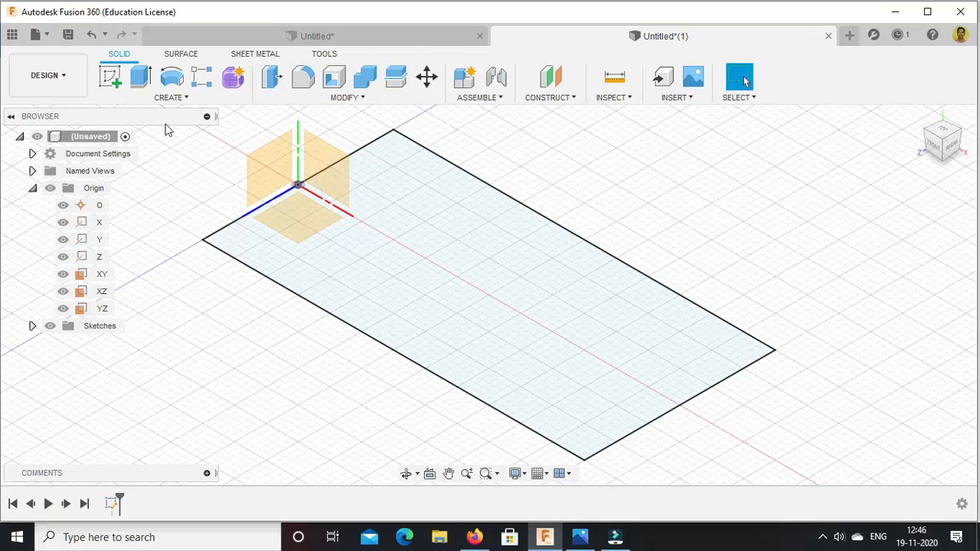
# Extrude the rectangular base profile 9 mm as a new body, checking the thickness in the object 1.jpg drawing.
pyautogui.click(144, 79)
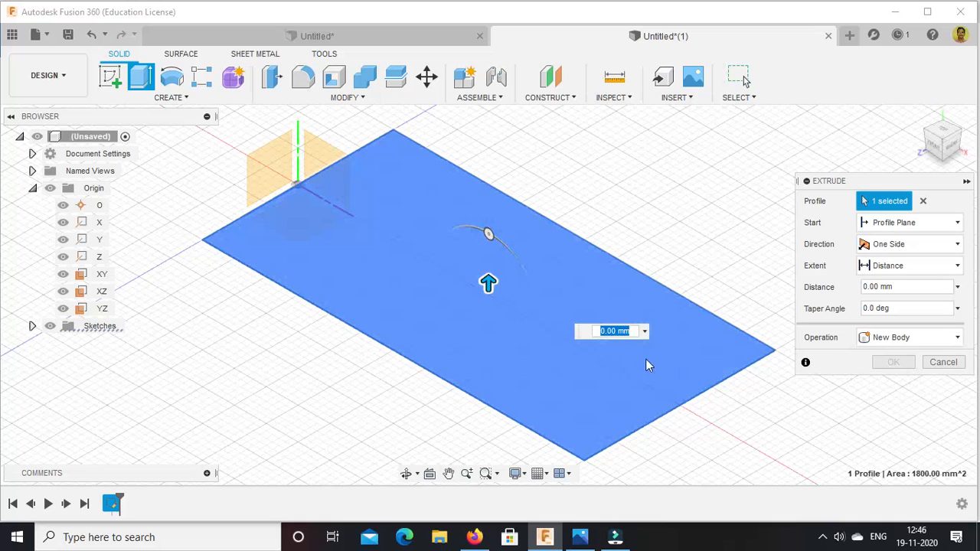
pyautogui.click(580, 538)
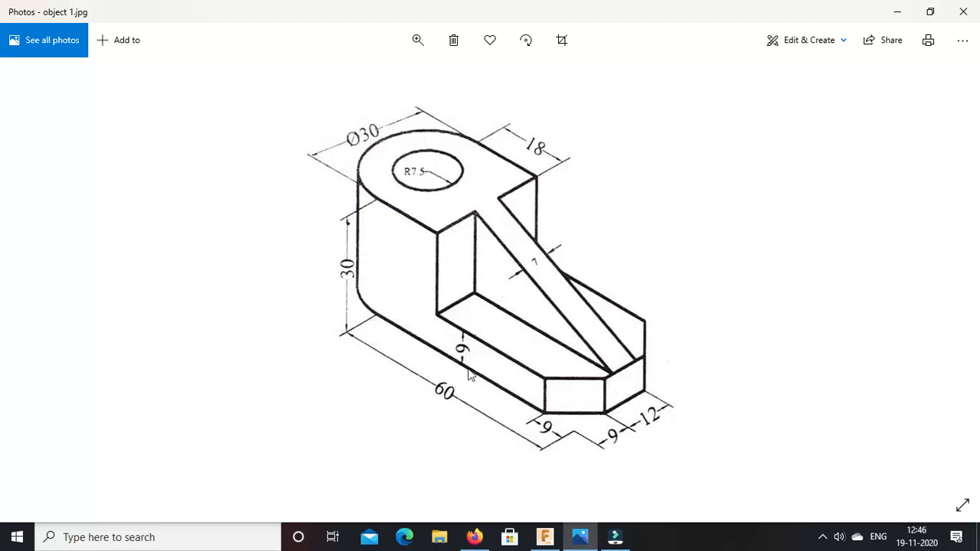
pyautogui.click(545, 537)
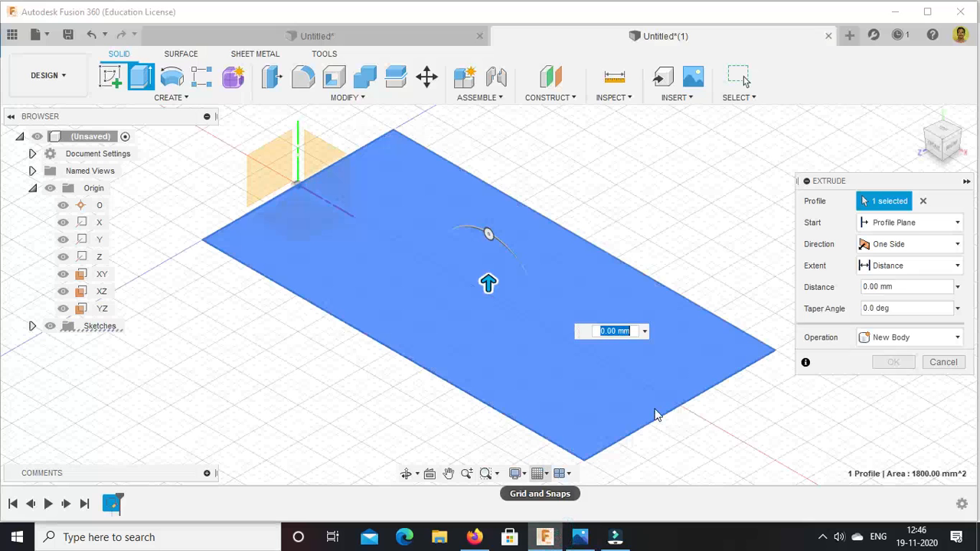
pyautogui.write('9')
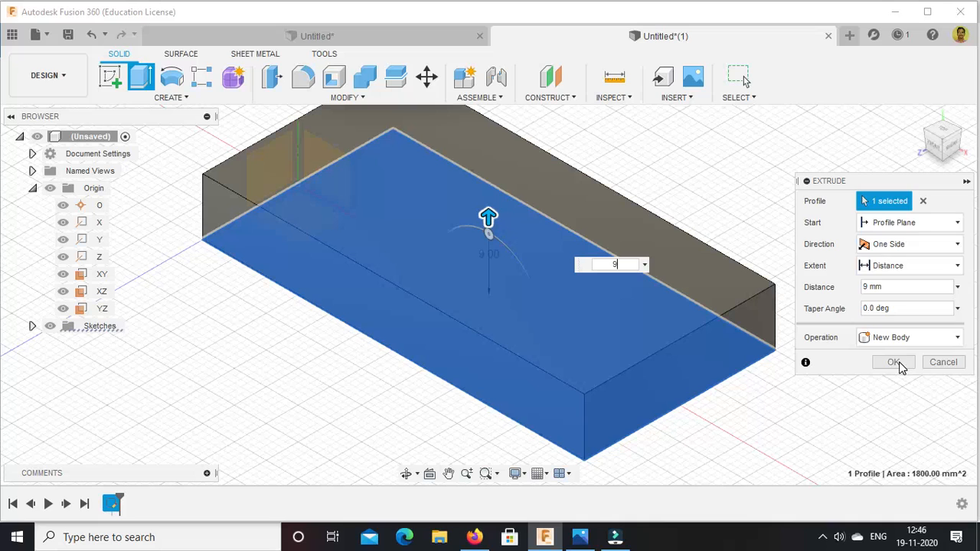
pyautogui.click(894, 362)
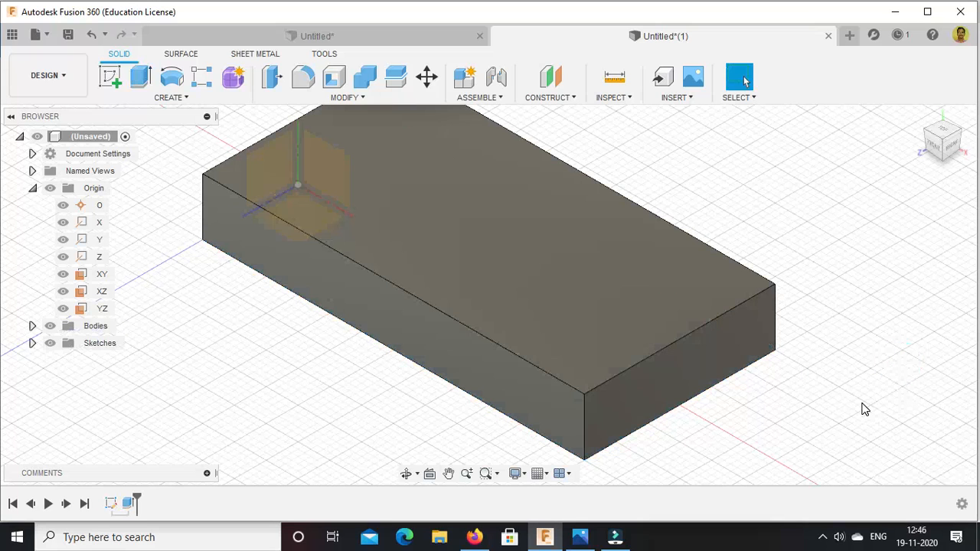
# Consult the drawing and chamfer the vertical edge at the plate's front corner on the +X end with an equal distance of 9 mm.
pyautogui.click(580, 537)
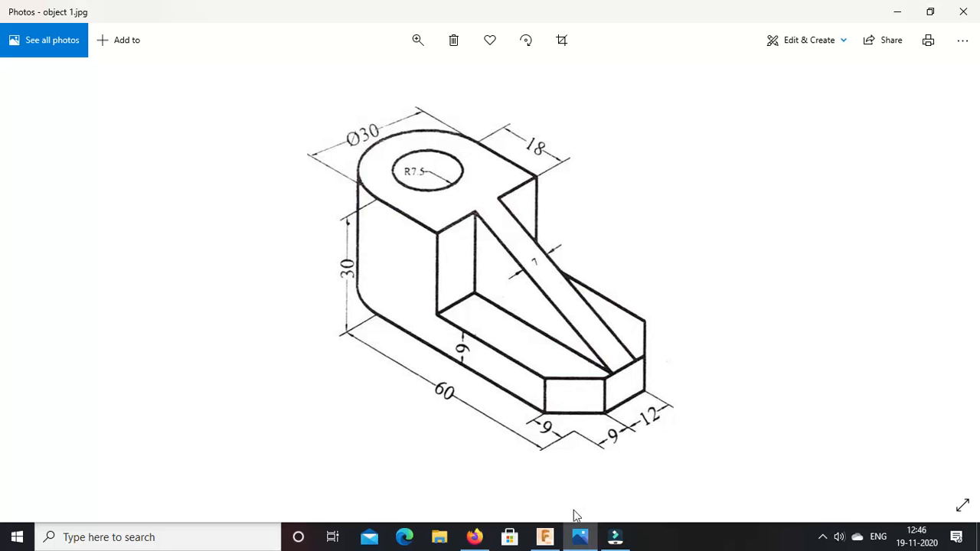
pyautogui.click(556, 540)
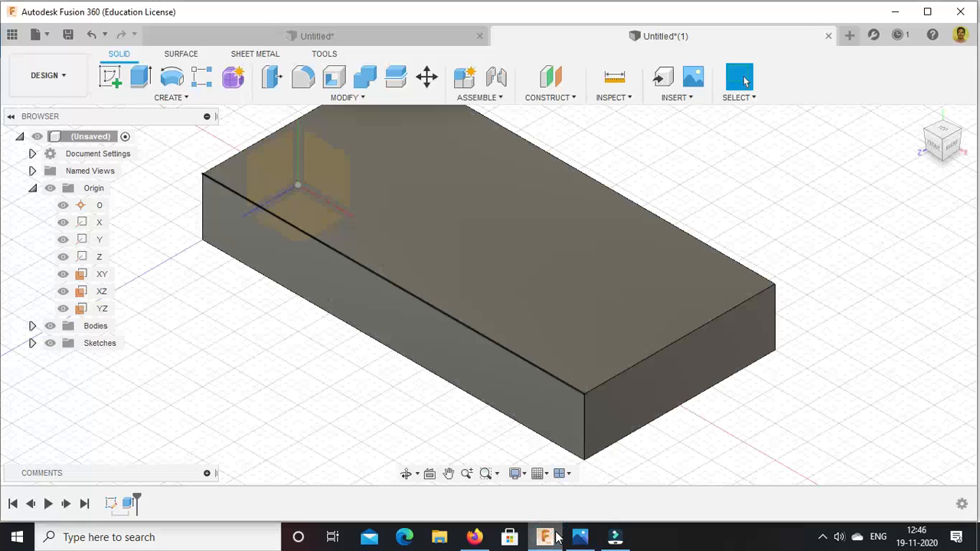
pyautogui.click(331, 97)
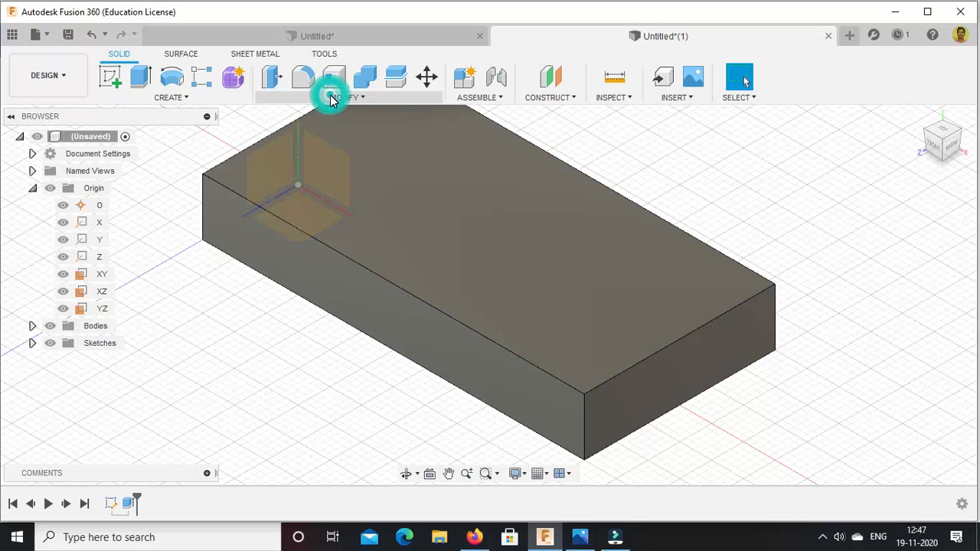
pyautogui.click(340, 100)
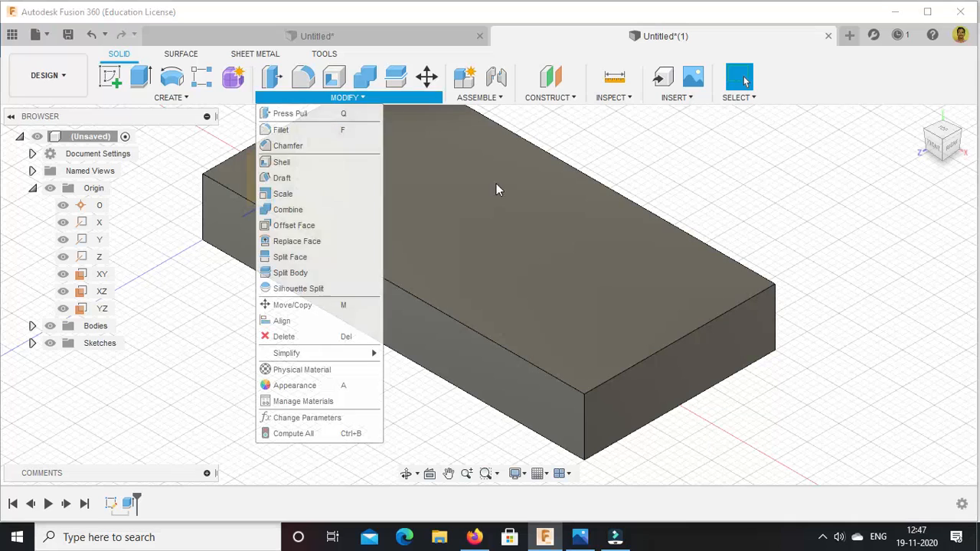
pyautogui.click(291, 147)
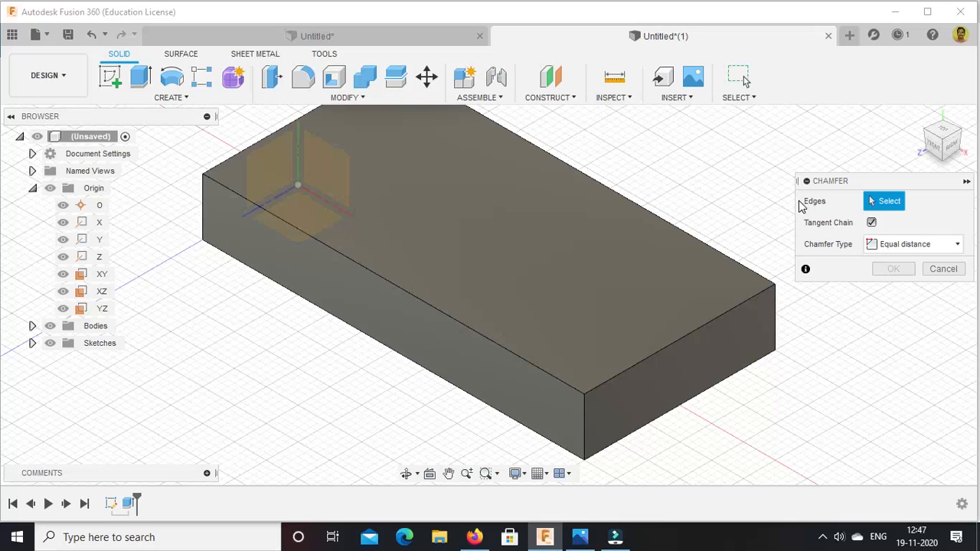
pyautogui.click(586, 414)
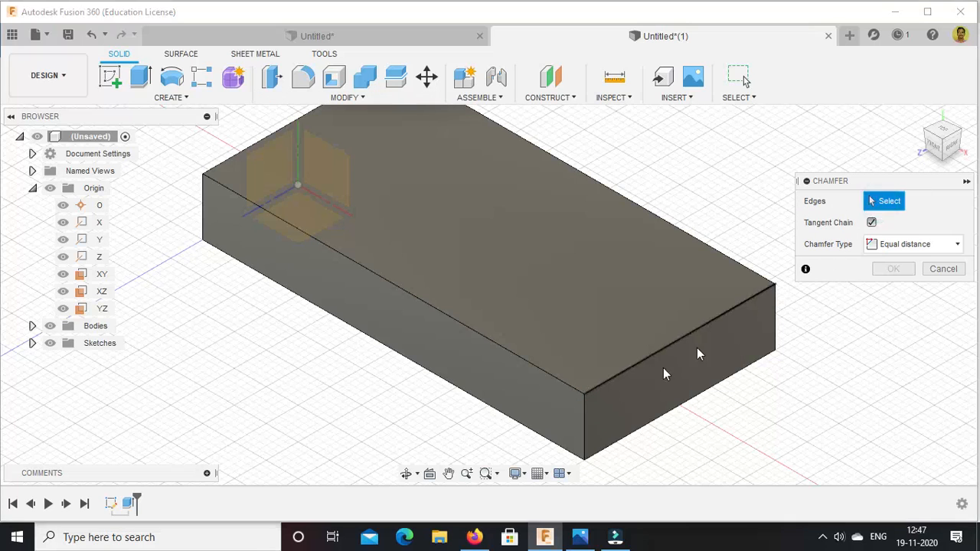
pyautogui.scroll(5, 586, 408)
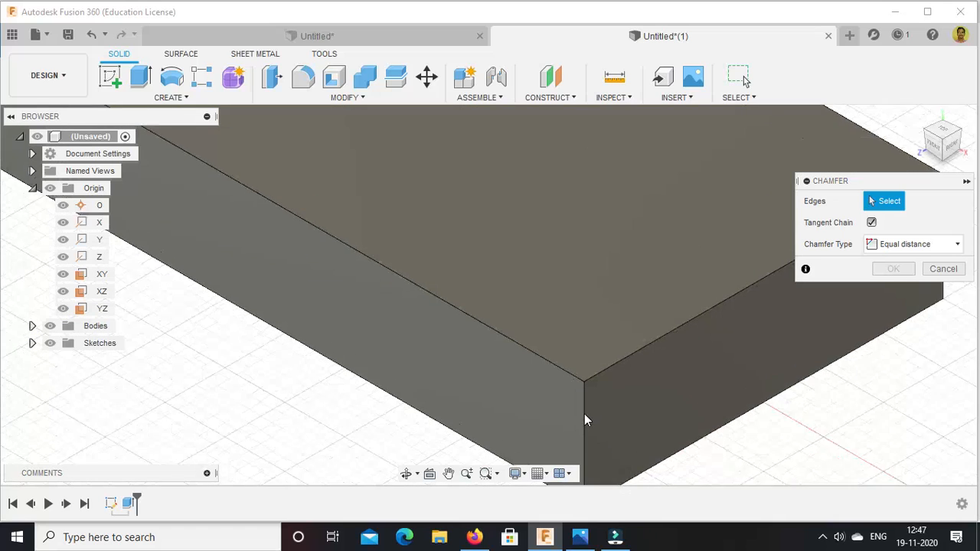
pyautogui.click(583, 395)
pyautogui.click(583, 396)
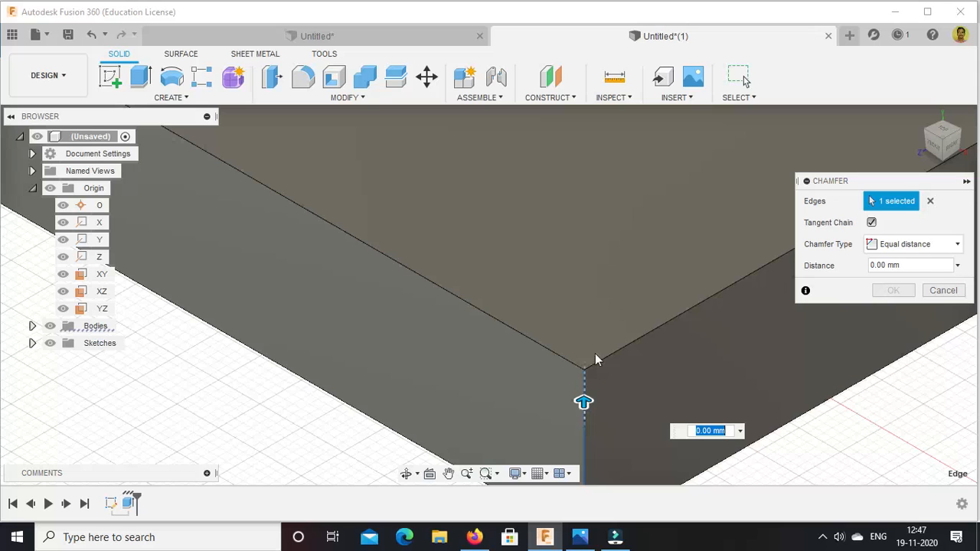
pyautogui.click(874, 265)
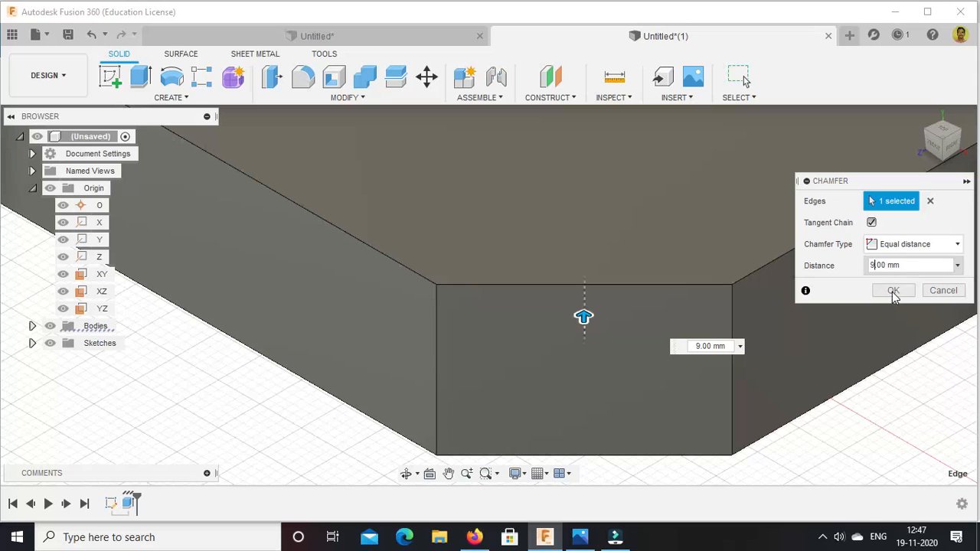
pyautogui.click(894, 291)
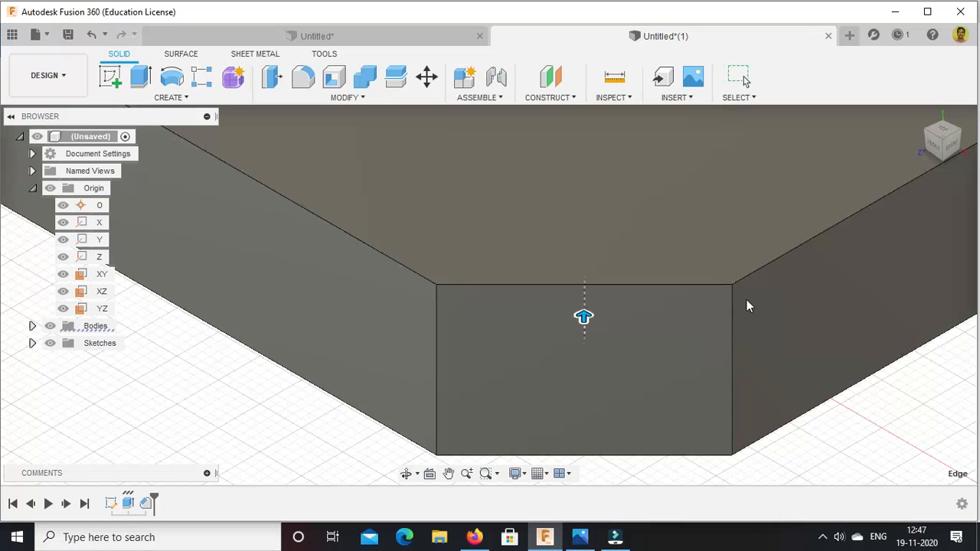
pyautogui.click(920, 116)
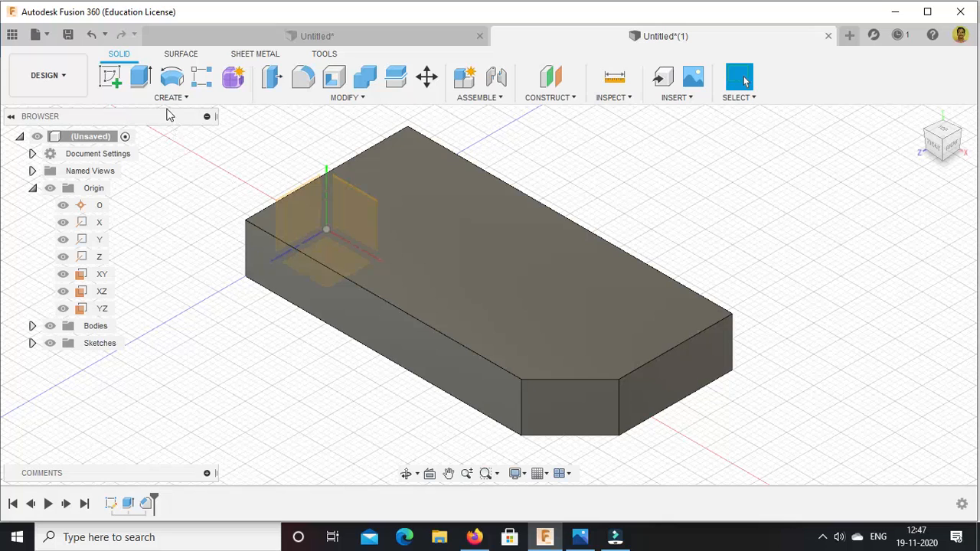
# Mirror the chamfer face across the XY origin plane to the opposite corner of the plate.
pyautogui.click(282, 99)
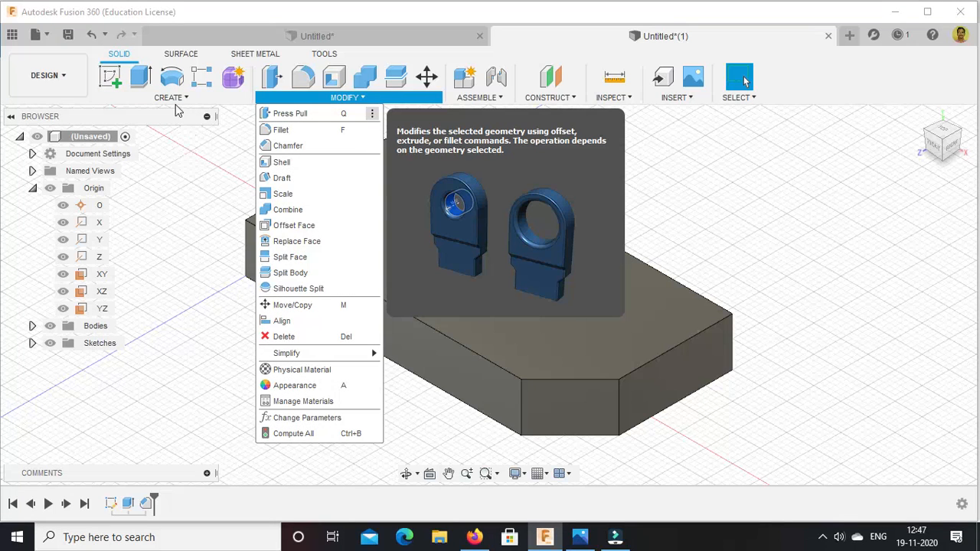
pyautogui.click(172, 76)
pyautogui.click(175, 98)
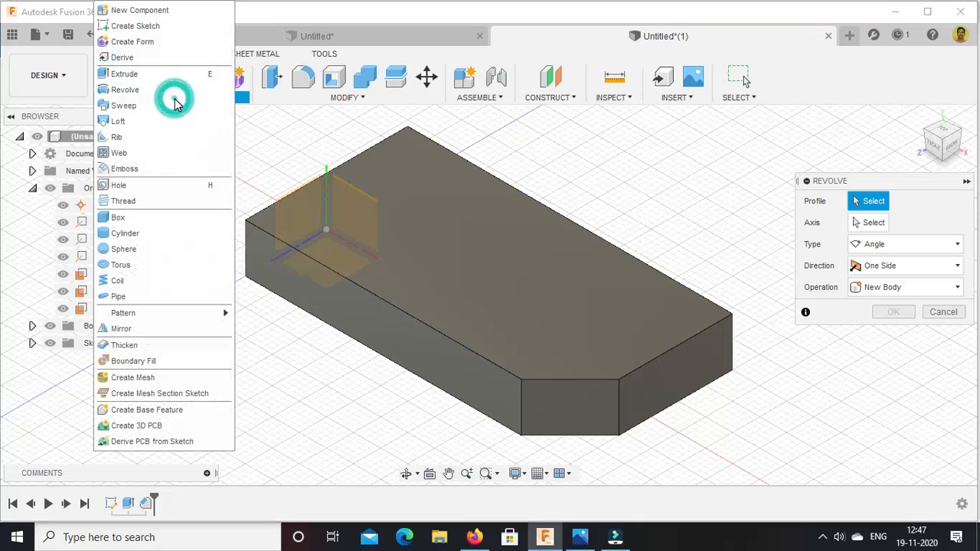
pyautogui.click(125, 329)
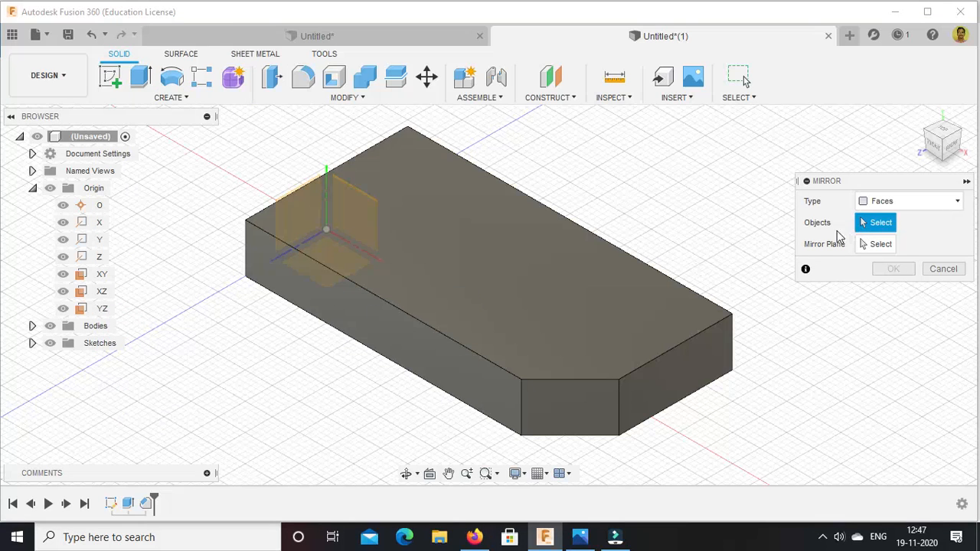
pyautogui.click(145, 504)
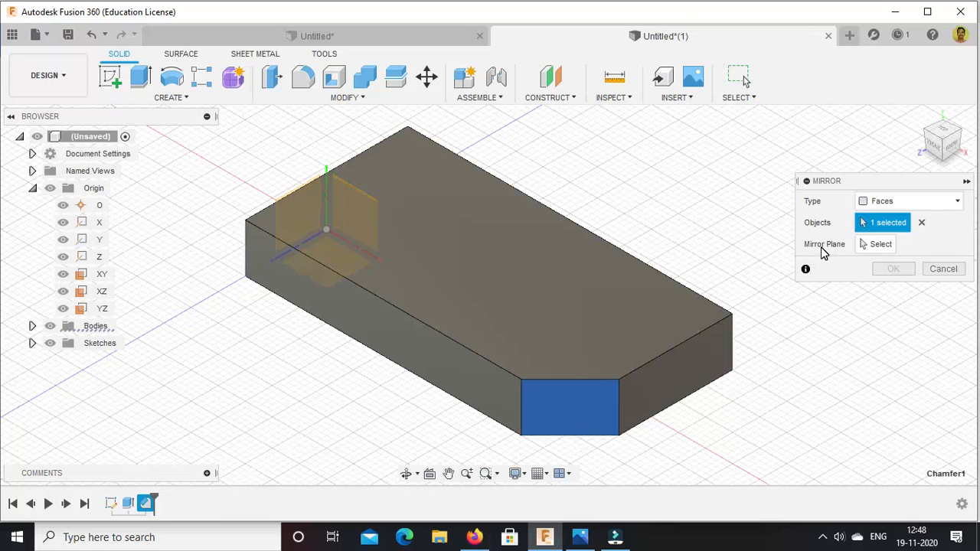
pyautogui.click(879, 245)
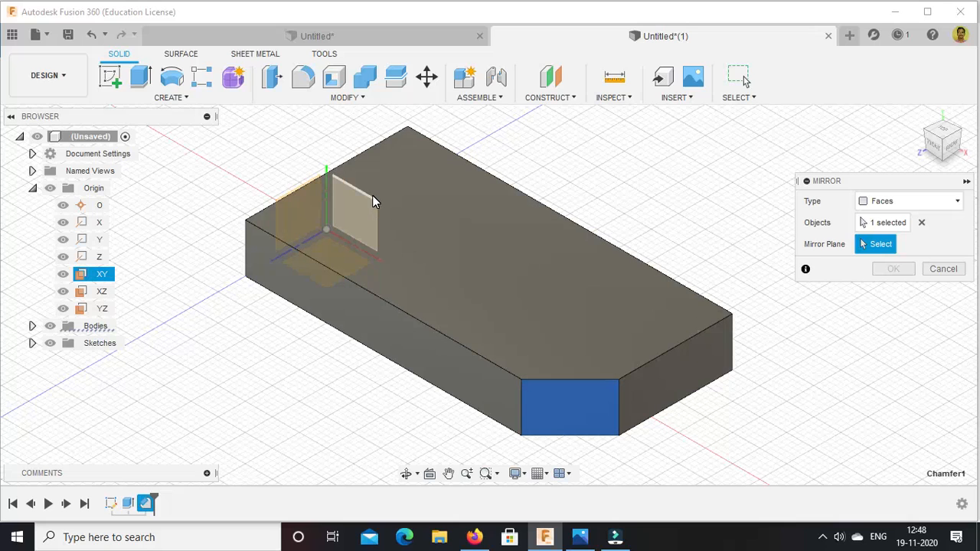
pyautogui.click(373, 194)
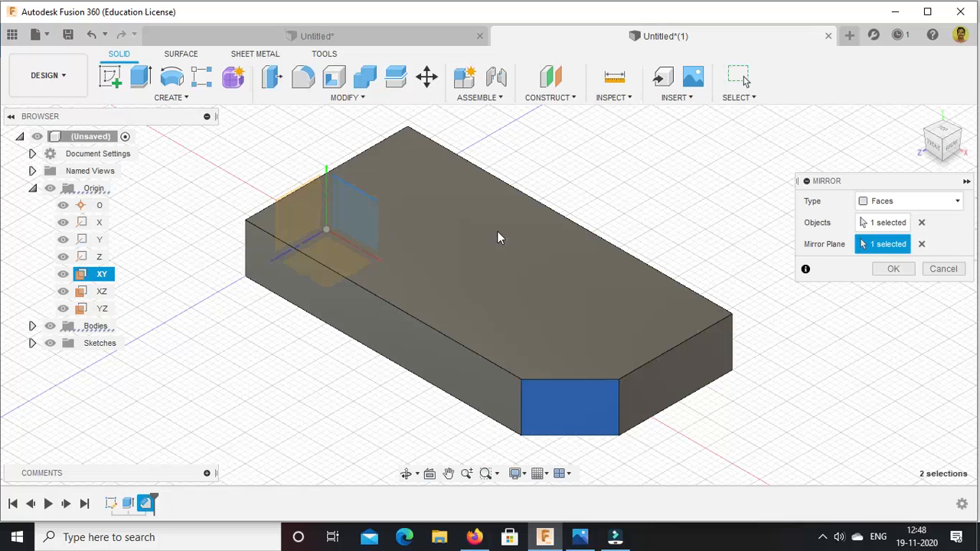
pyautogui.click(890, 269)
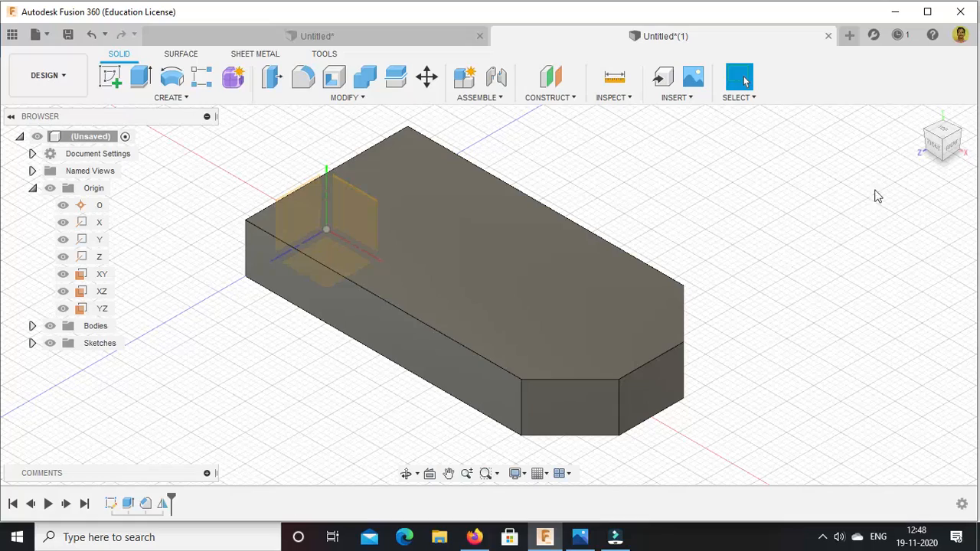
pyautogui.click(963, 136)
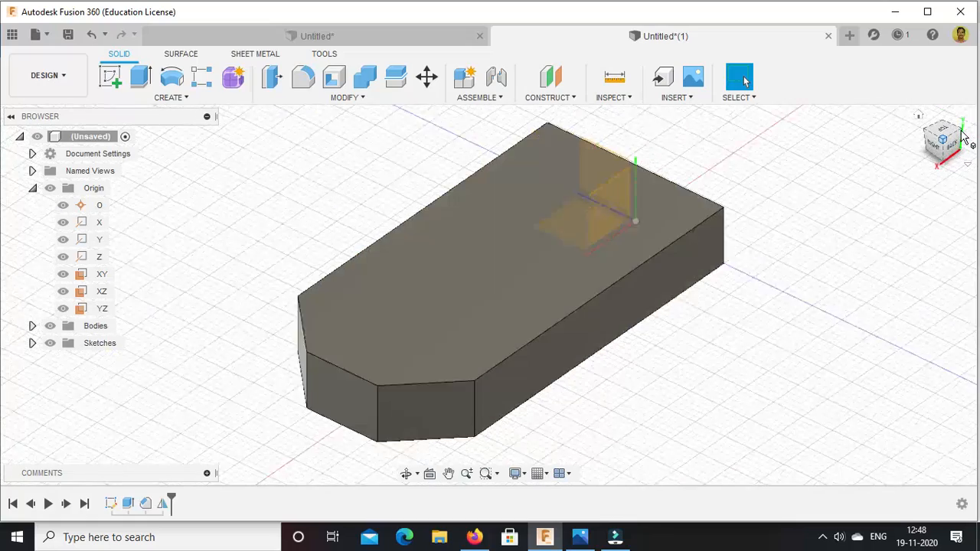
pyautogui.click(919, 120)
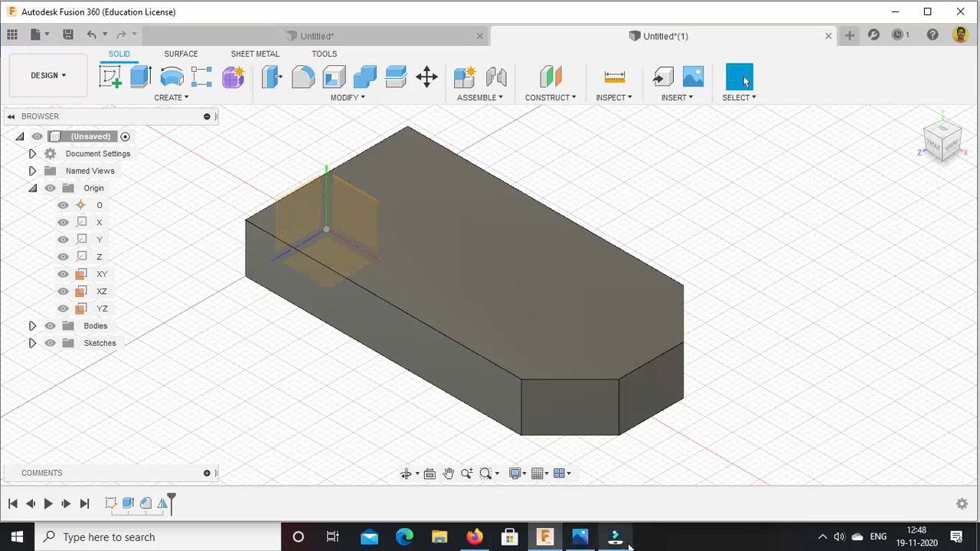
# Consult the drawing for the upright cylindrical boss and create a sketch on the plate's top face.
pyautogui.moveTo(624, 546)
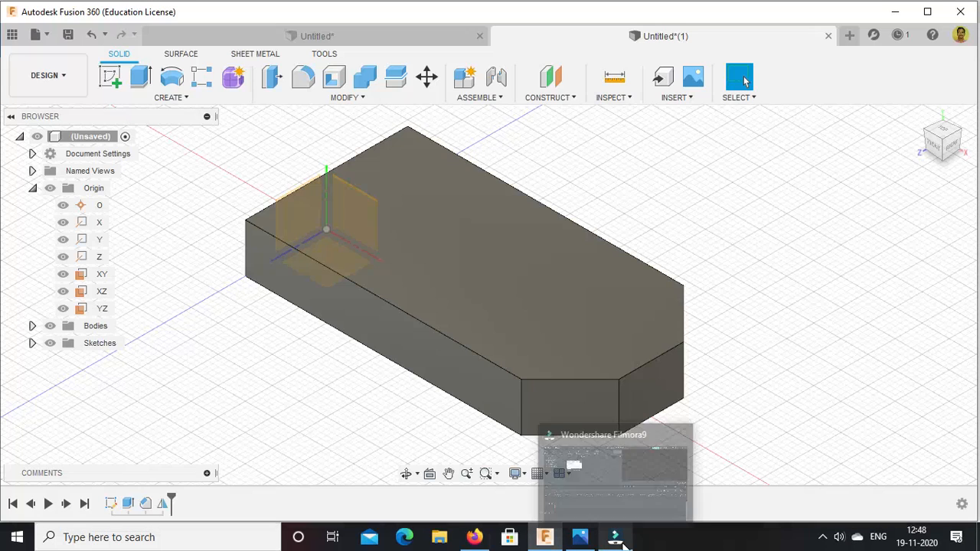
pyautogui.click(579, 537)
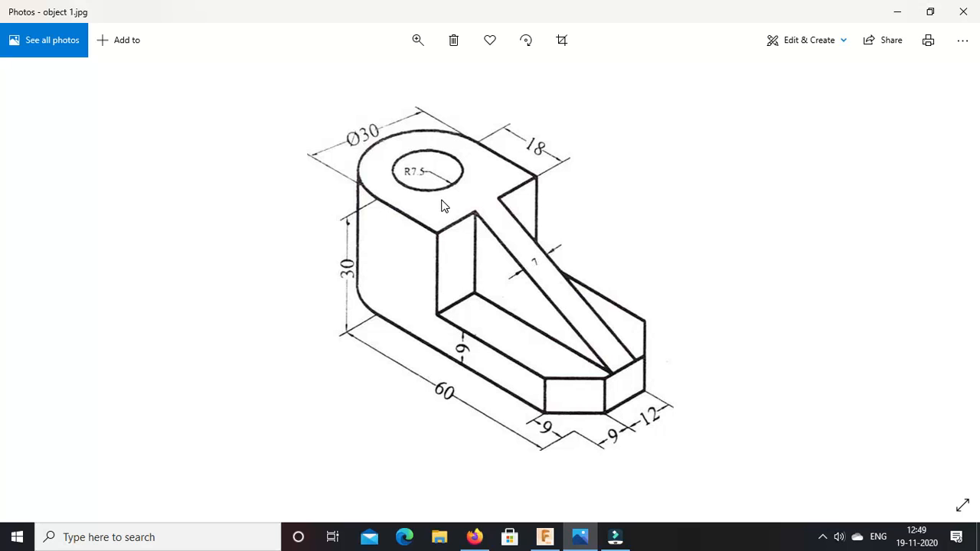
pyautogui.click(545, 537)
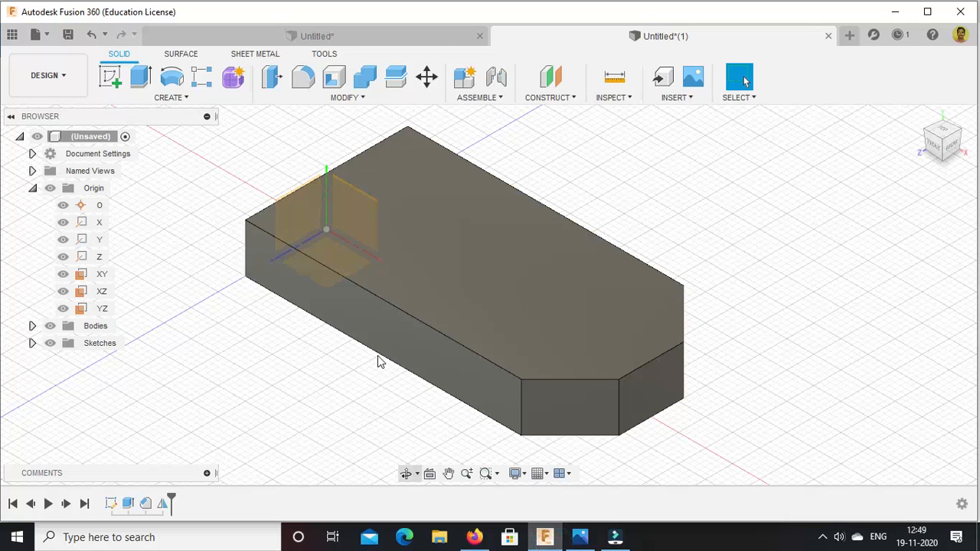
pyautogui.click(387, 240)
pyautogui.rightClick(387, 238)
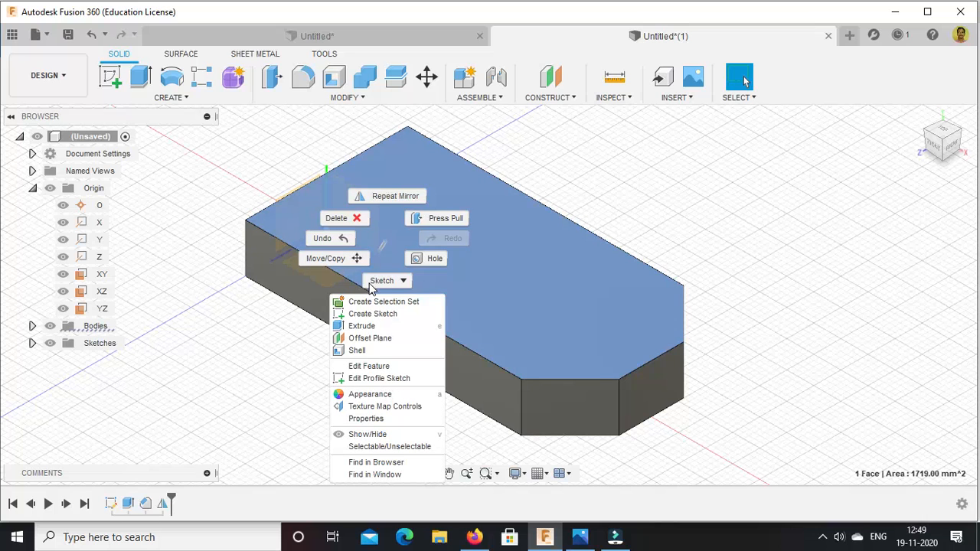
pyautogui.click(365, 313)
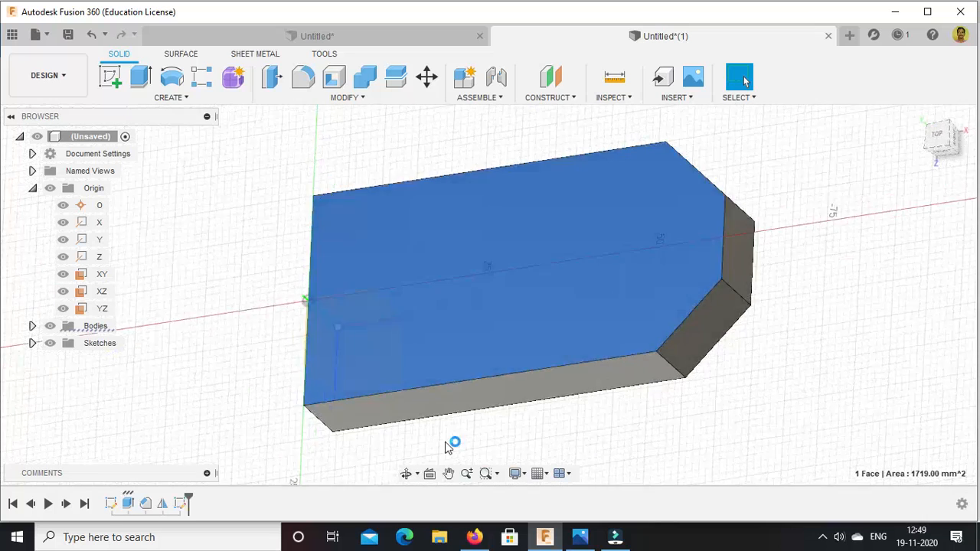
pyautogui.moveTo(615, 541)
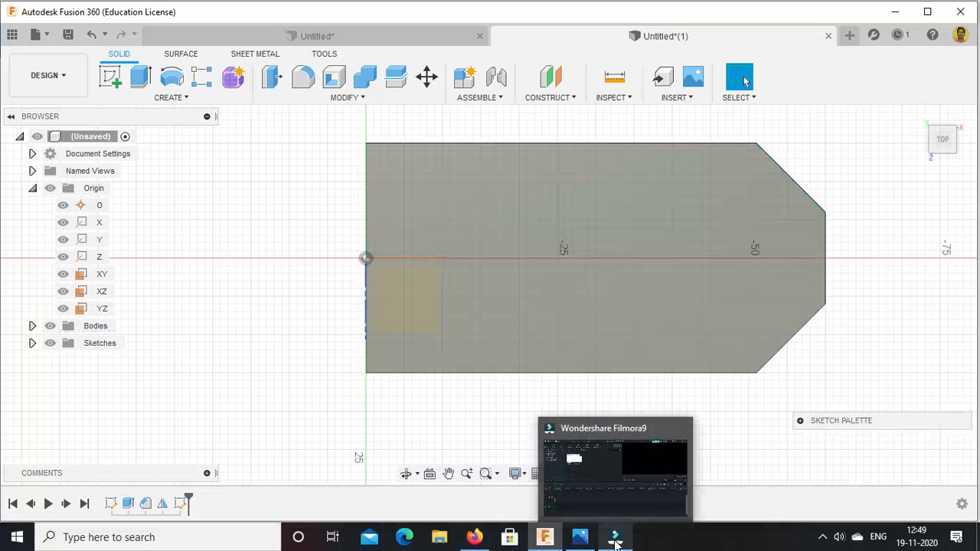
pyautogui.click(822, 537)
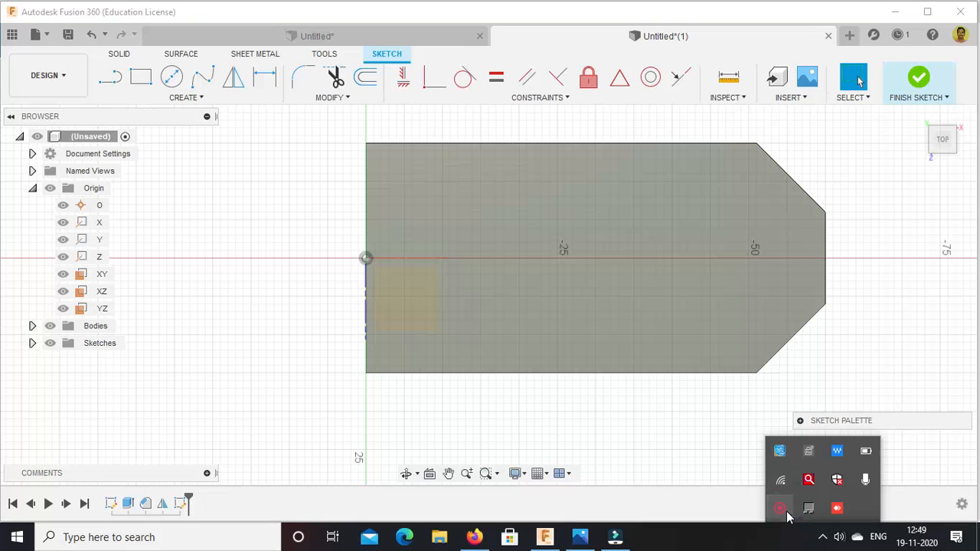
pyautogui.rightClick(787, 511)
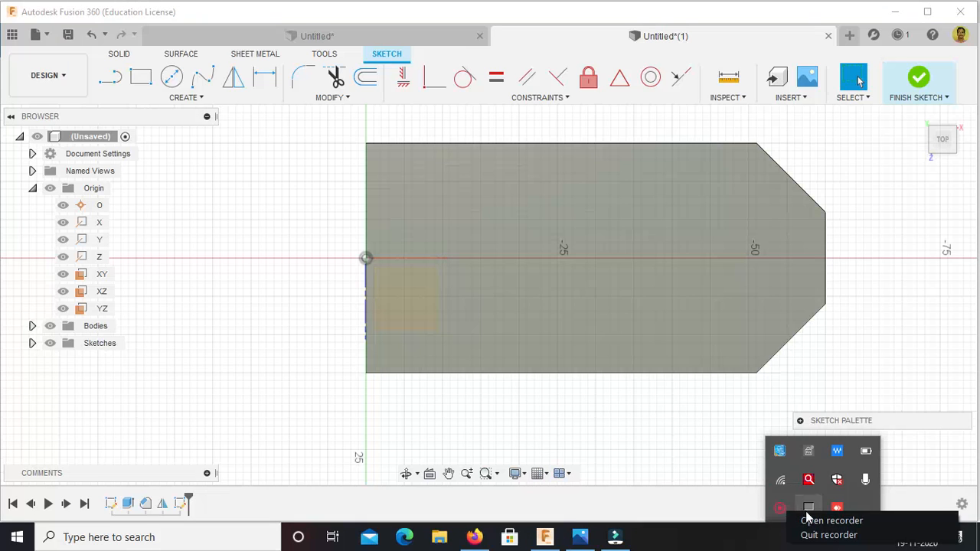
pyautogui.click(811, 521)
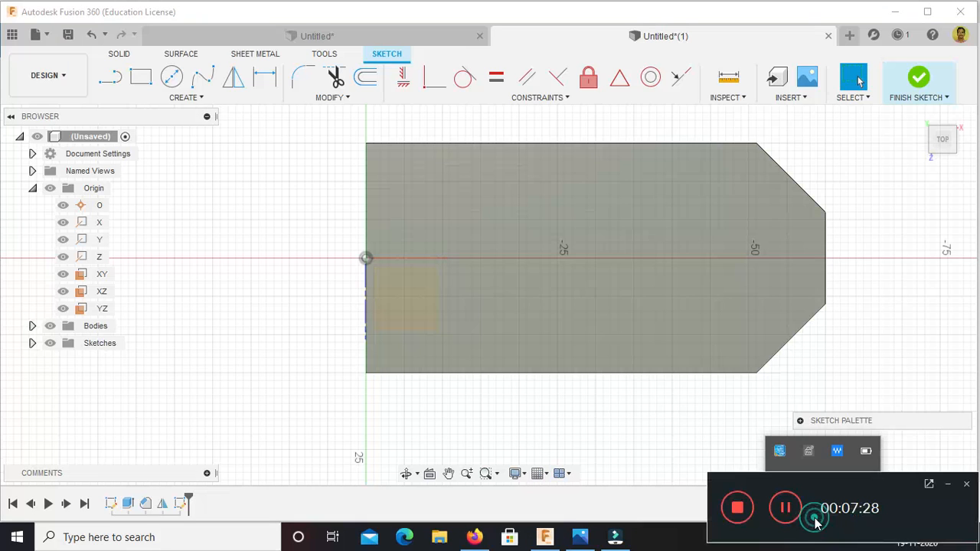
pyautogui.click(947, 487)
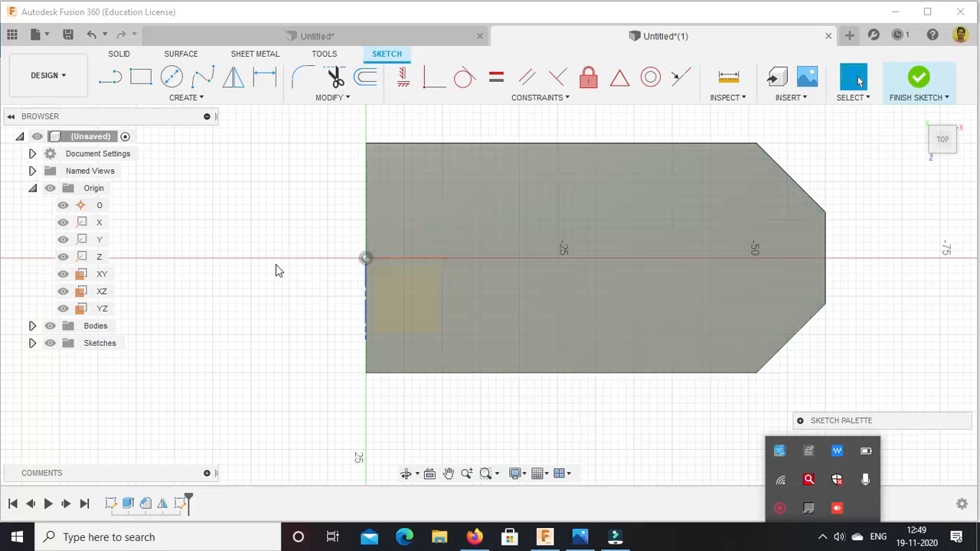
# Draw a rectangle 18 mm long from the corner at the plate's unchamfered end, spanning the plate's full width.
pyautogui.click(141, 79)
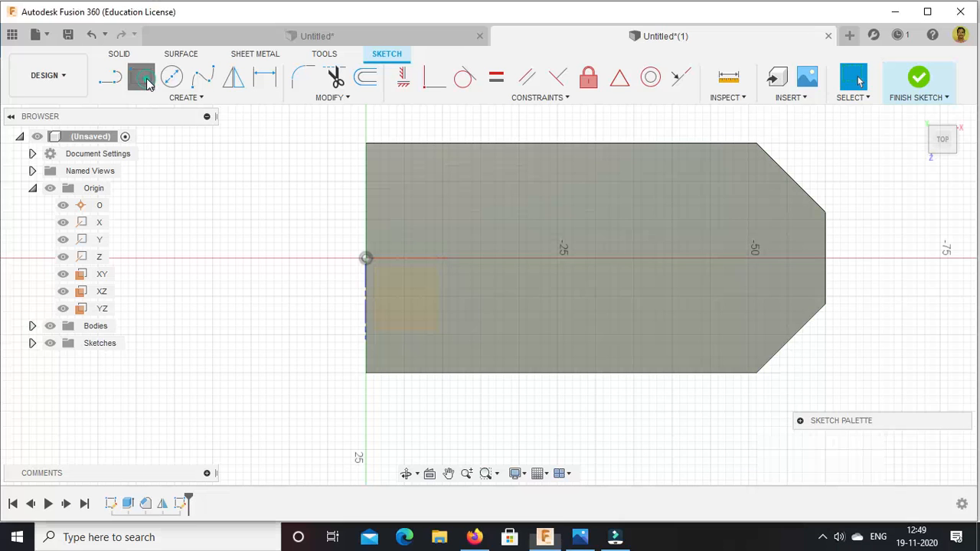
pyautogui.click(366, 144)
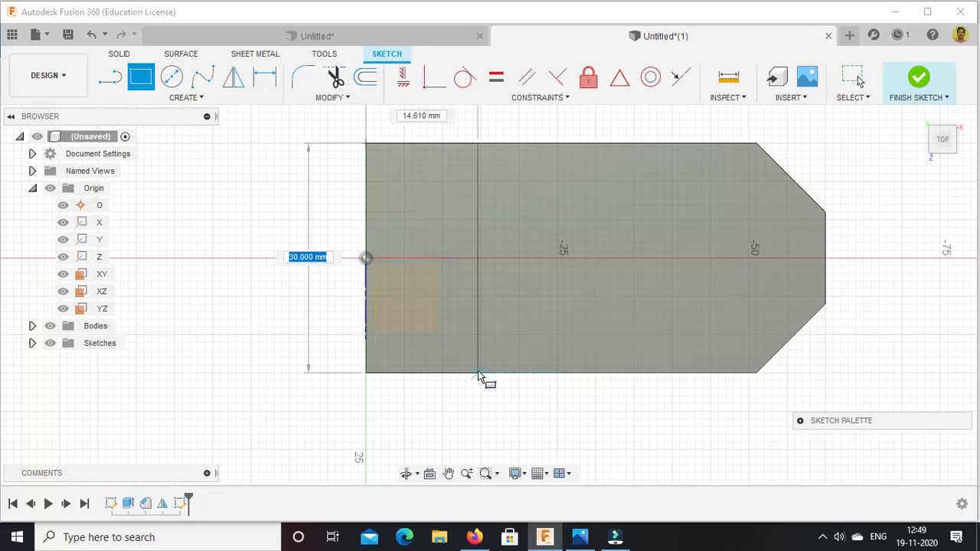
pyautogui.press('Tab')
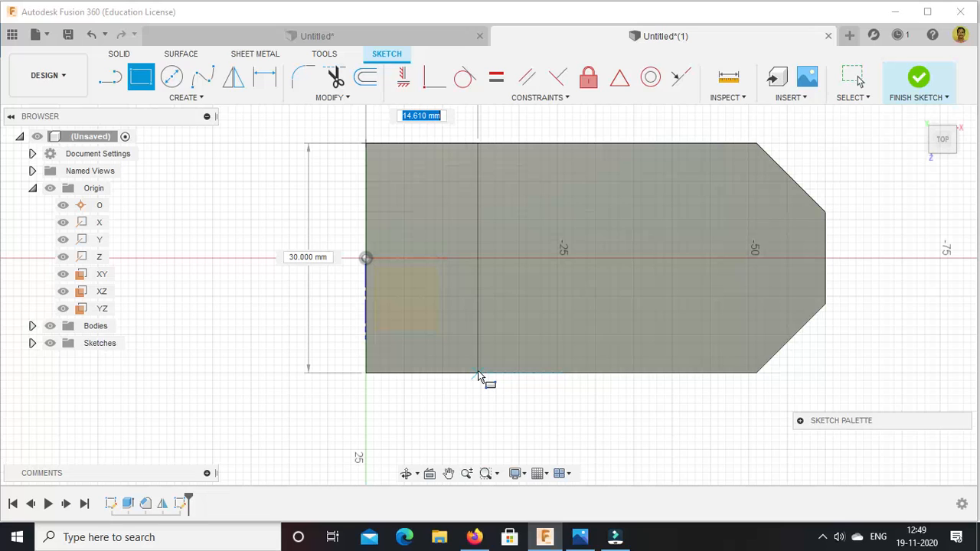
pyautogui.write('18')
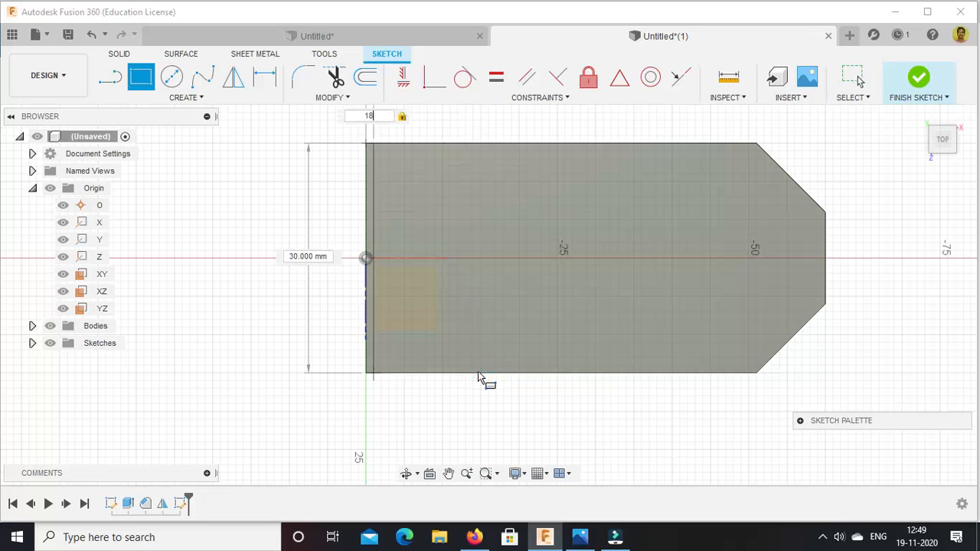
pyautogui.press('Tab')
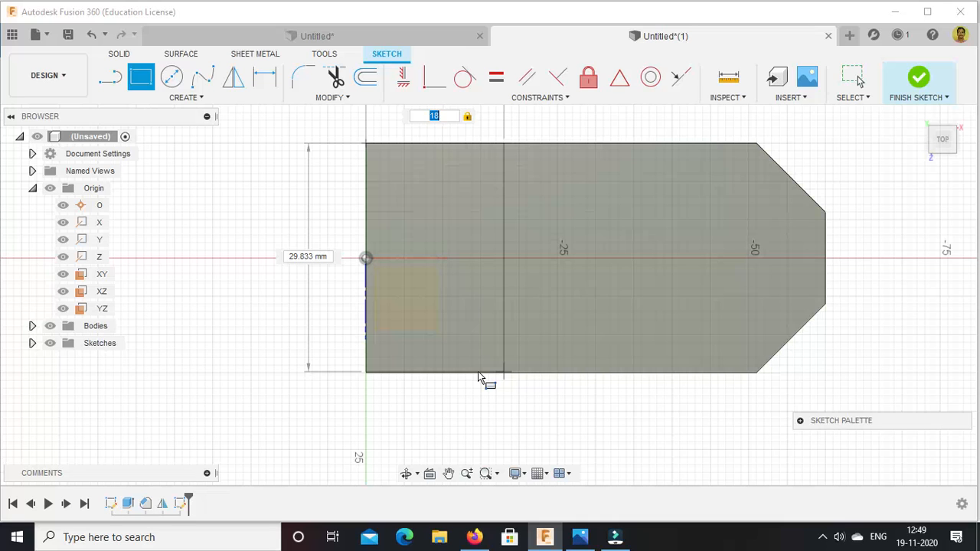
pyautogui.click(477, 378)
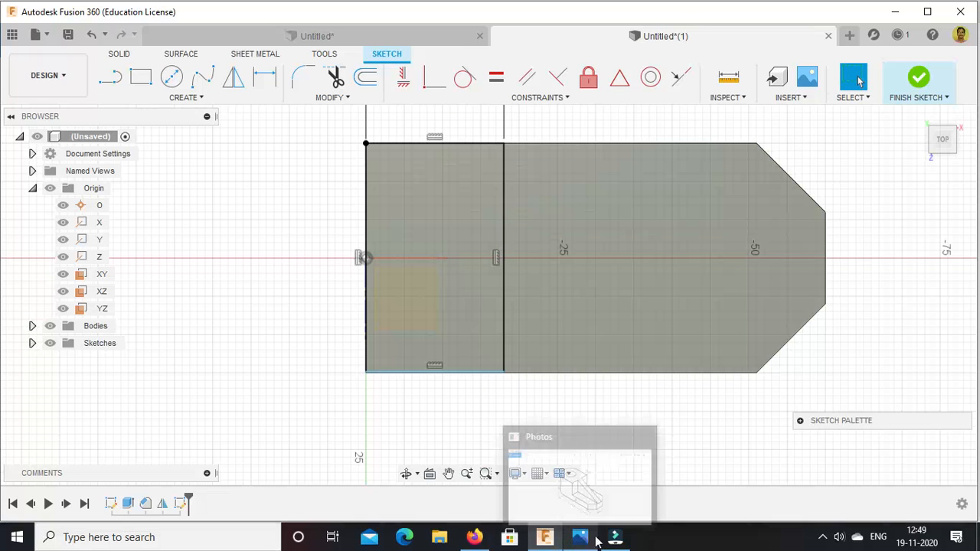
# Consult the object 1.jpg drawing for the boss and draw a 30 mm diameter circle centred on the origin.
pyautogui.click(580, 537)
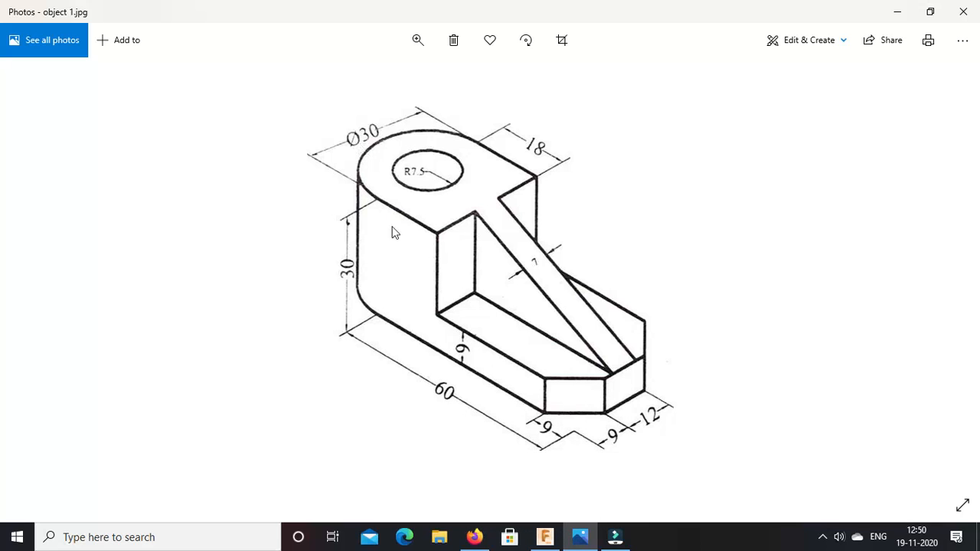
pyautogui.click(546, 538)
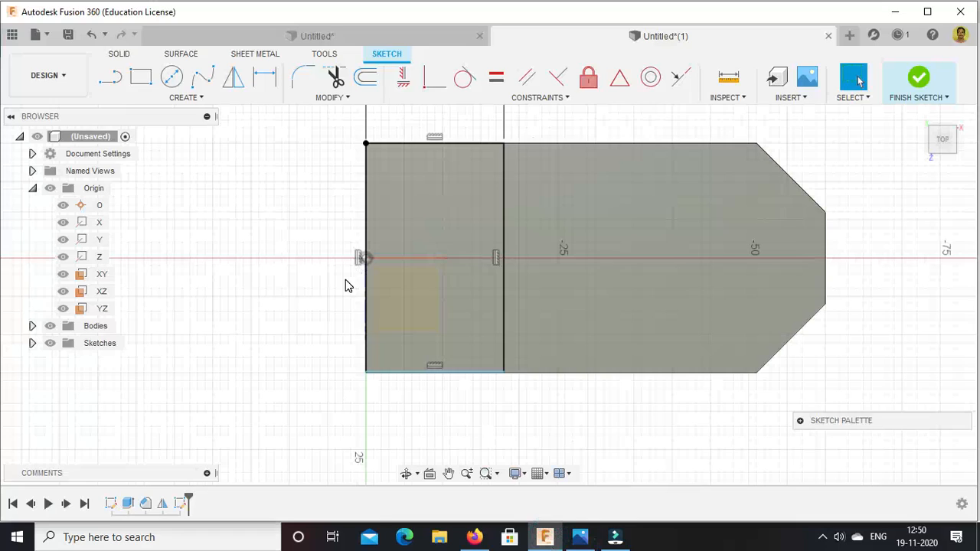
pyautogui.click(172, 77)
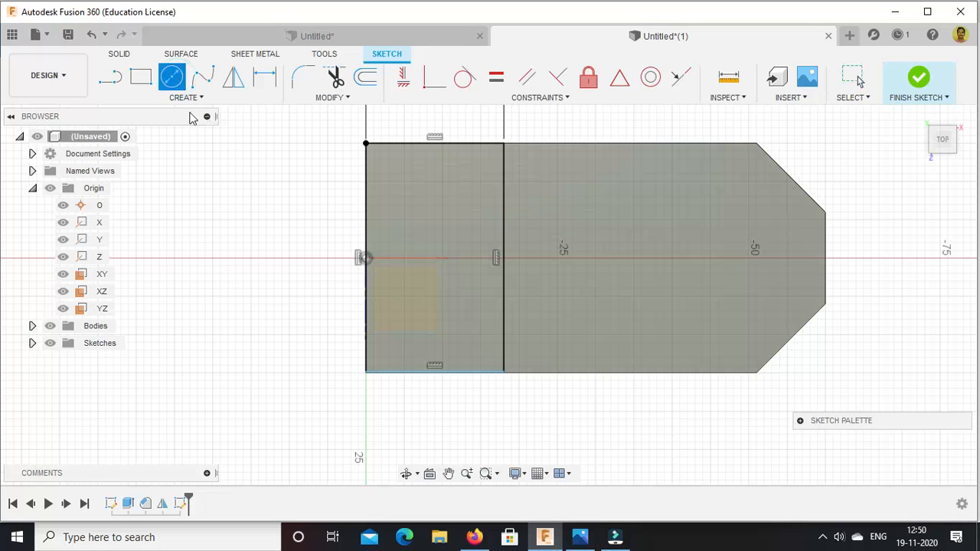
pyautogui.click(365, 258)
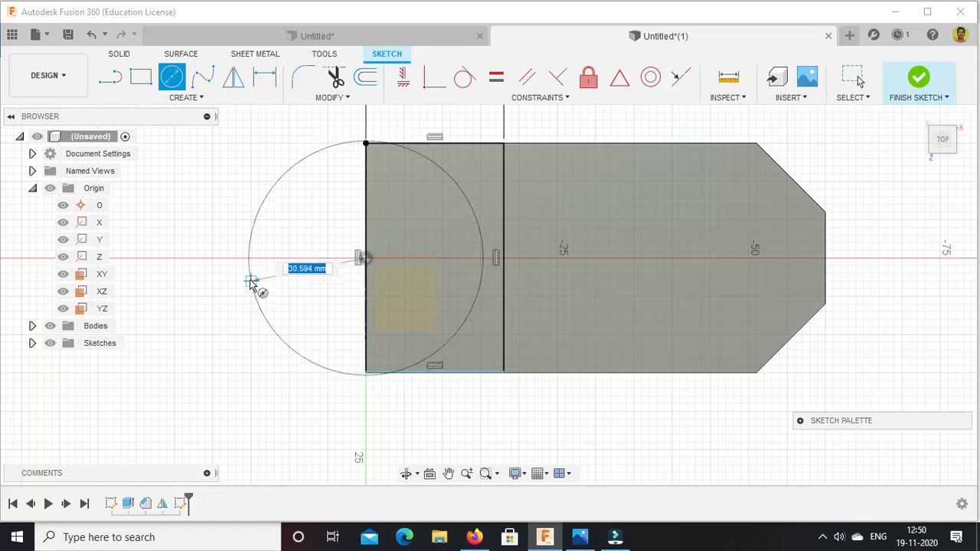
pyautogui.write('30')
pyautogui.press('Tab')
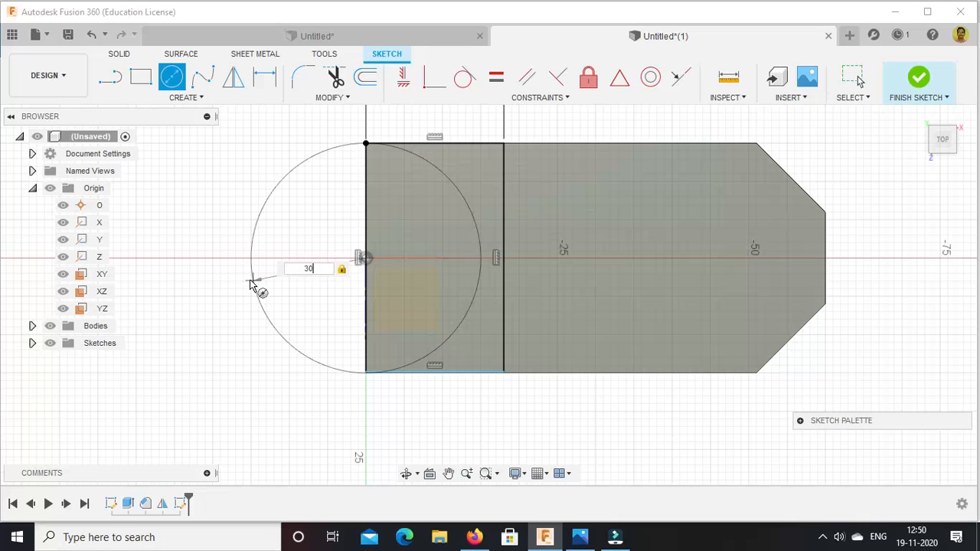
pyautogui.click(253, 284)
pyautogui.press('Escape')
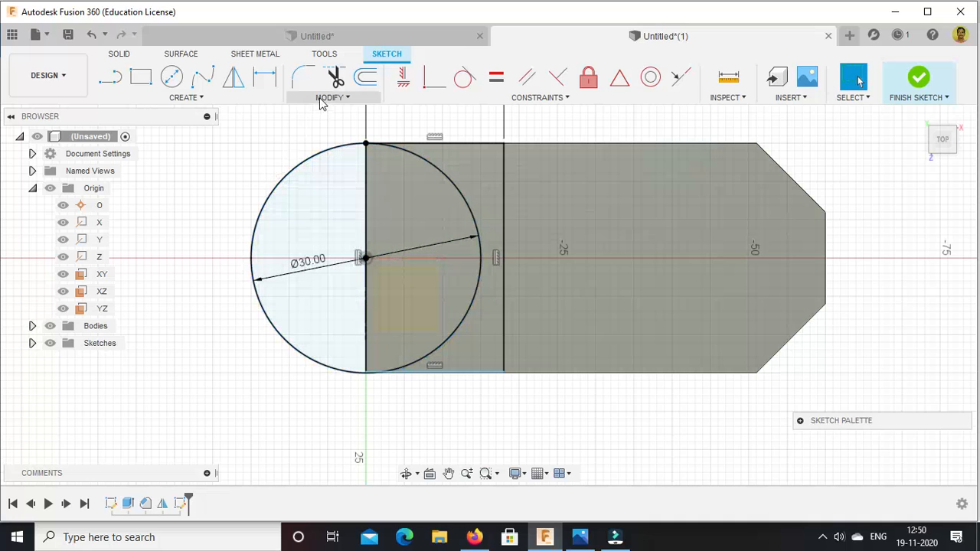
# Trim the circle's arc inside the rectangle and the rectangle edge through the origin, and finish the sketch.
pyautogui.click(335, 78)
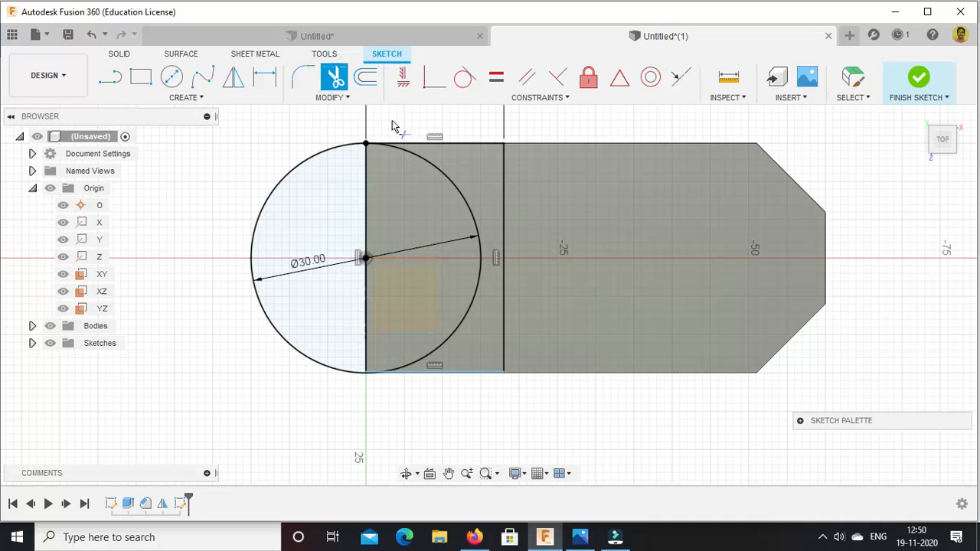
pyautogui.click(419, 155)
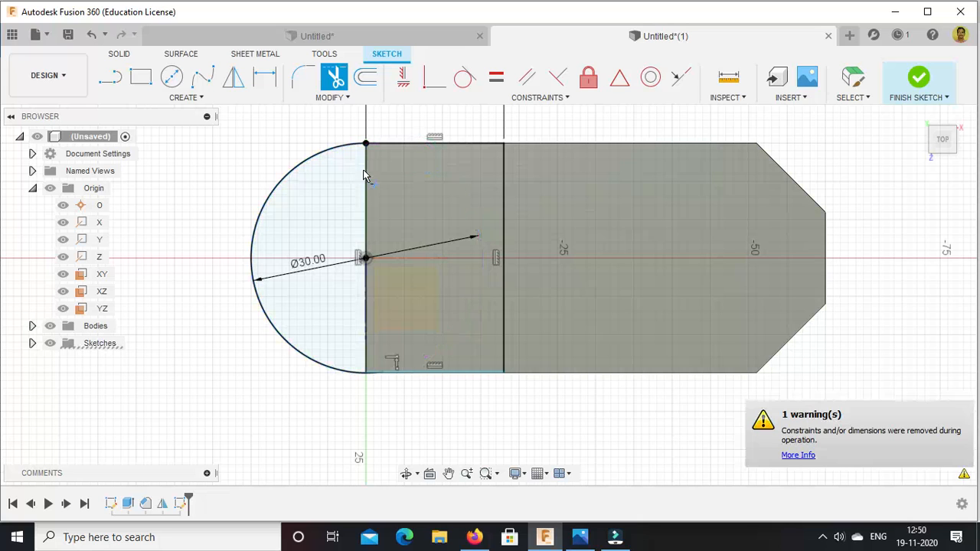
pyautogui.click(364, 168)
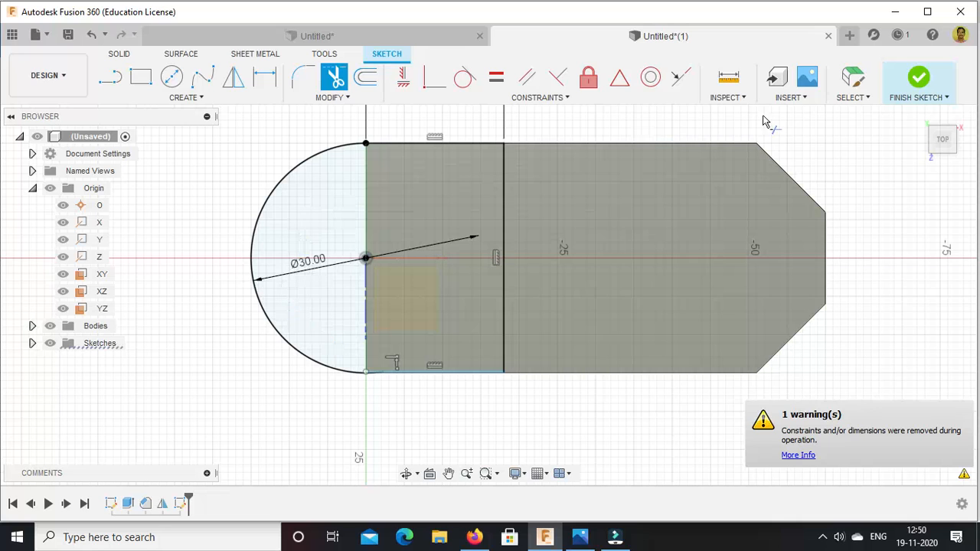
pyautogui.click(915, 86)
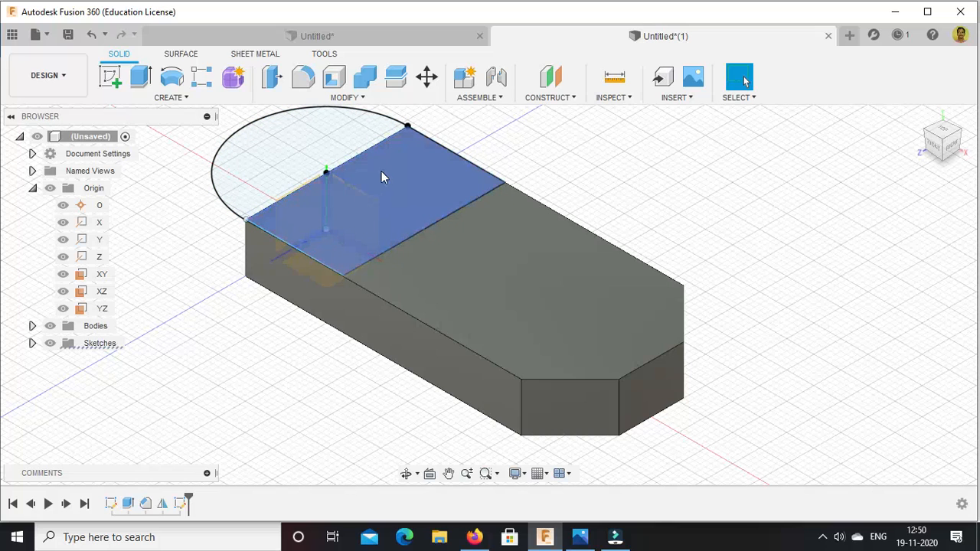
# Start an extrusion of the half-circle and rectangle profiles with the direction set to Two Sides.
pyautogui.click(141, 79)
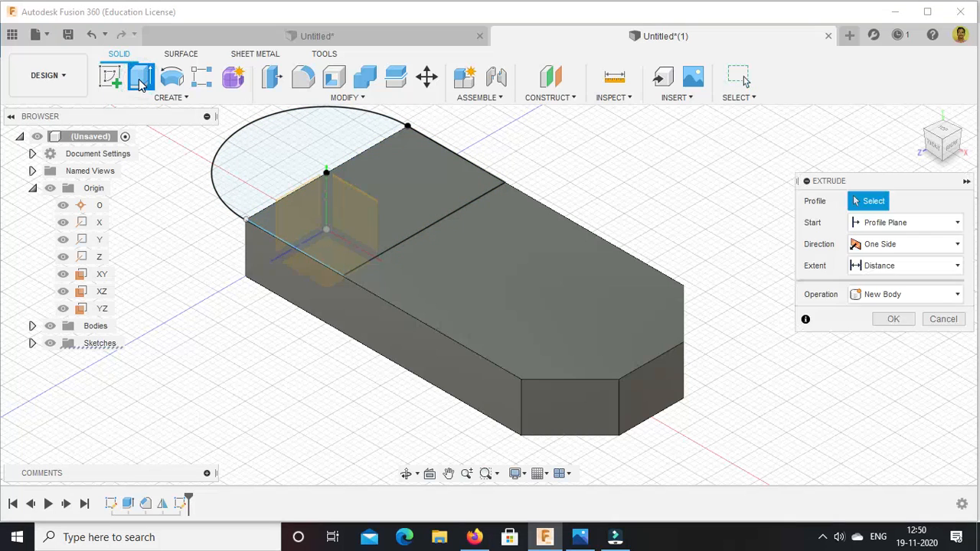
pyautogui.click(294, 165)
pyautogui.click(331, 218)
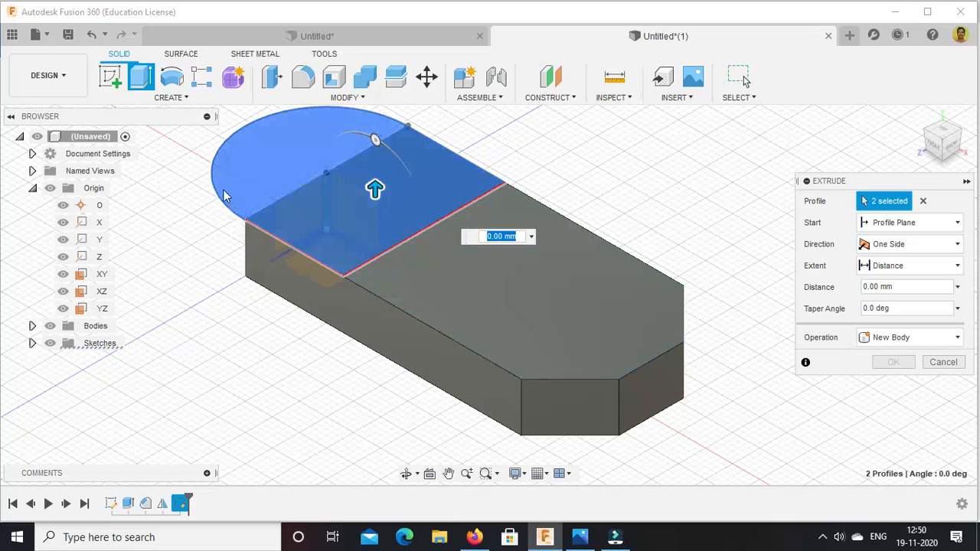
pyautogui.click(937, 151)
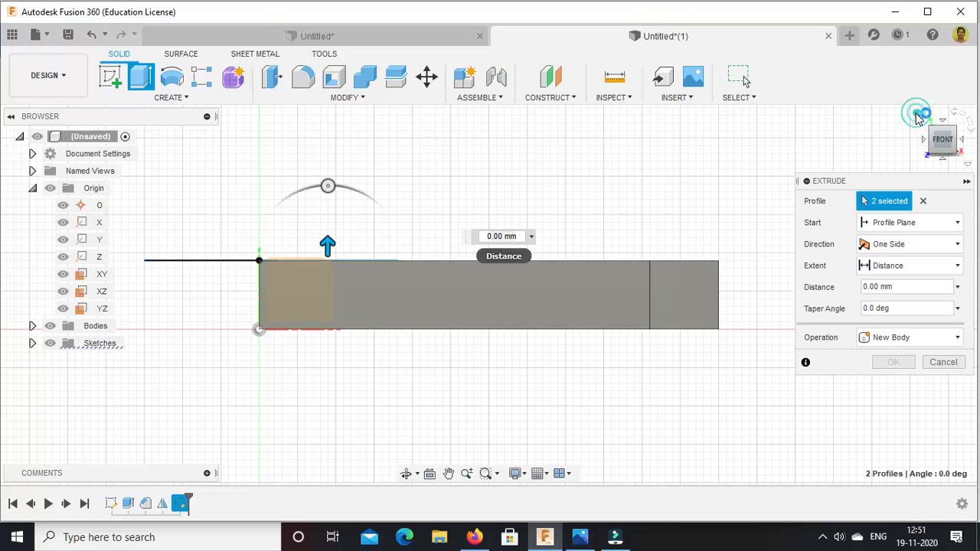
pyautogui.click(919, 115)
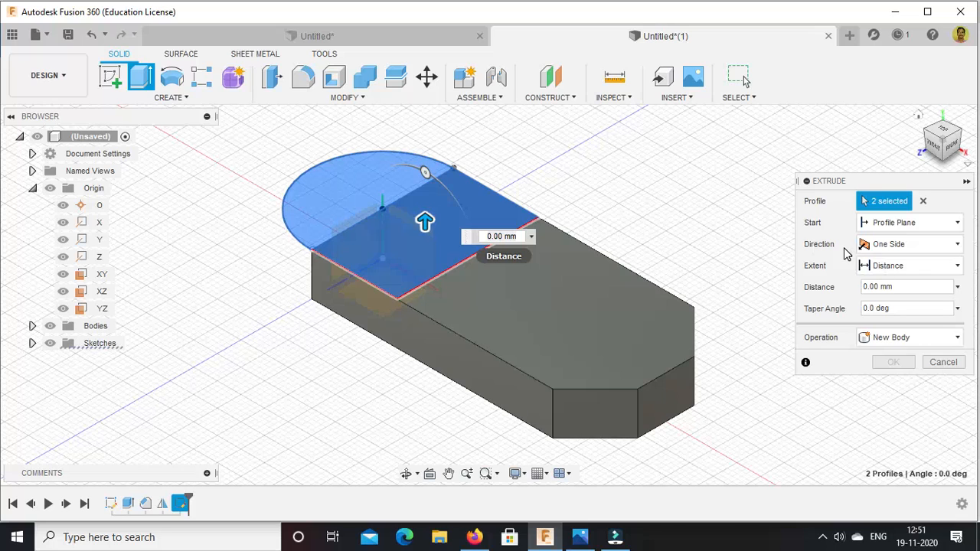
pyautogui.click(959, 247)
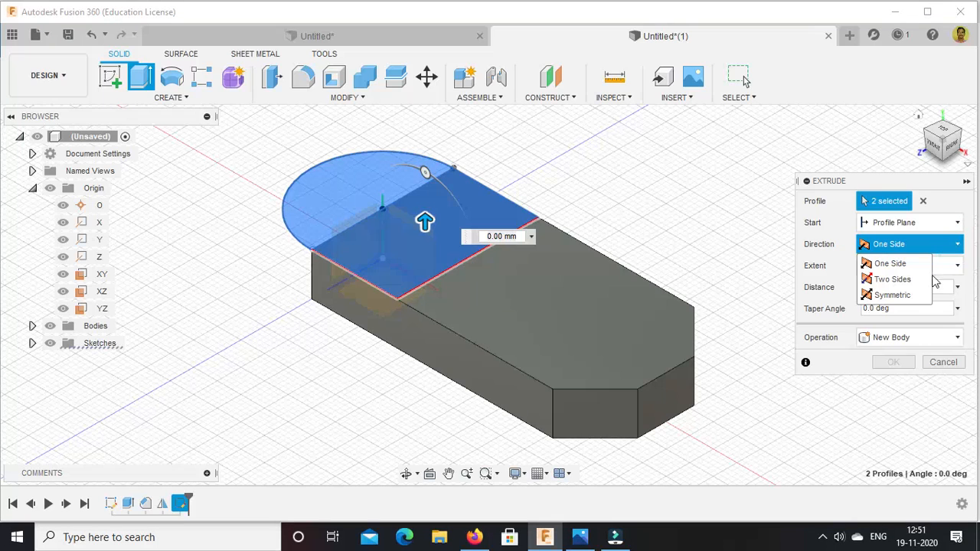
pyautogui.click(900, 280)
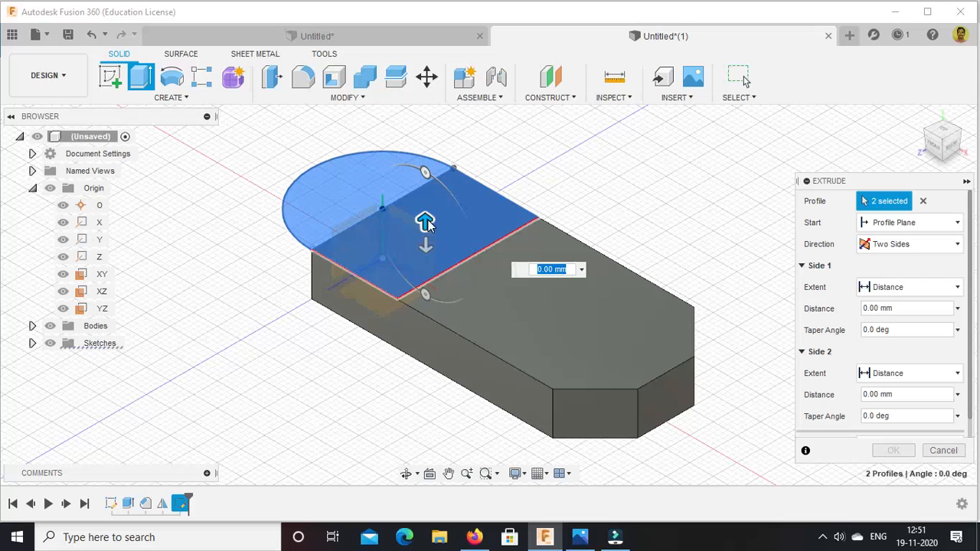
# Consult the drawing for the heights and extrude the boss 21 mm on side 1 and 9 mm on side 2, joined to the plate.
pyautogui.click(582, 542)
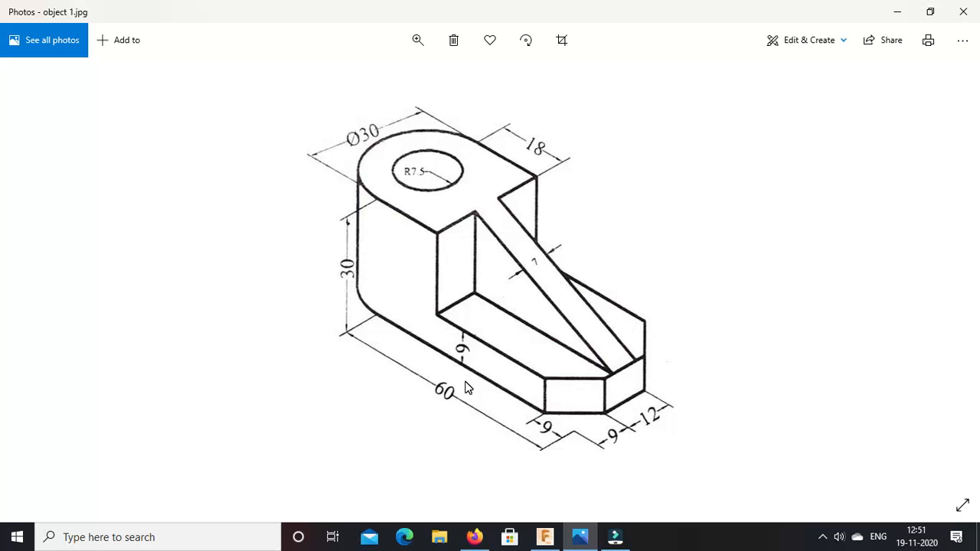
pyautogui.click(544, 537)
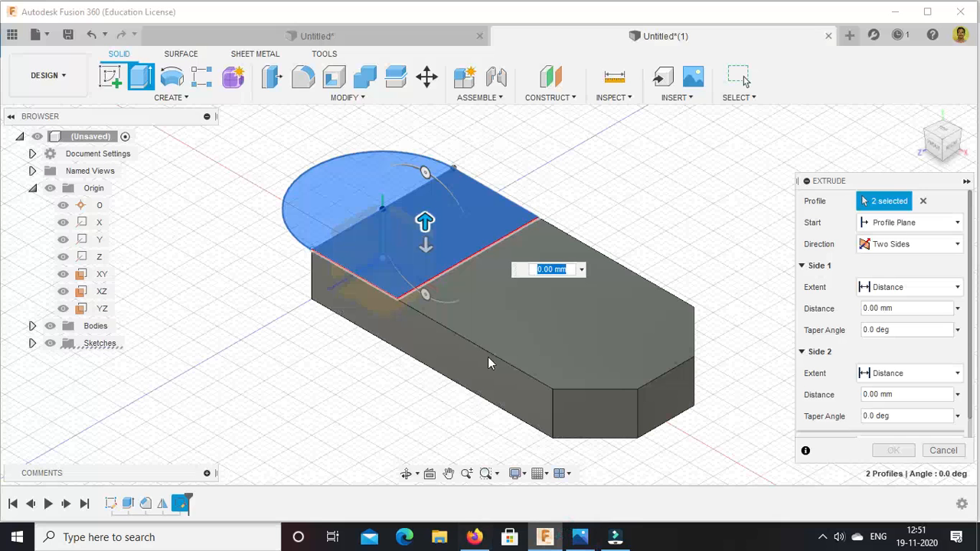
pyautogui.write('21')
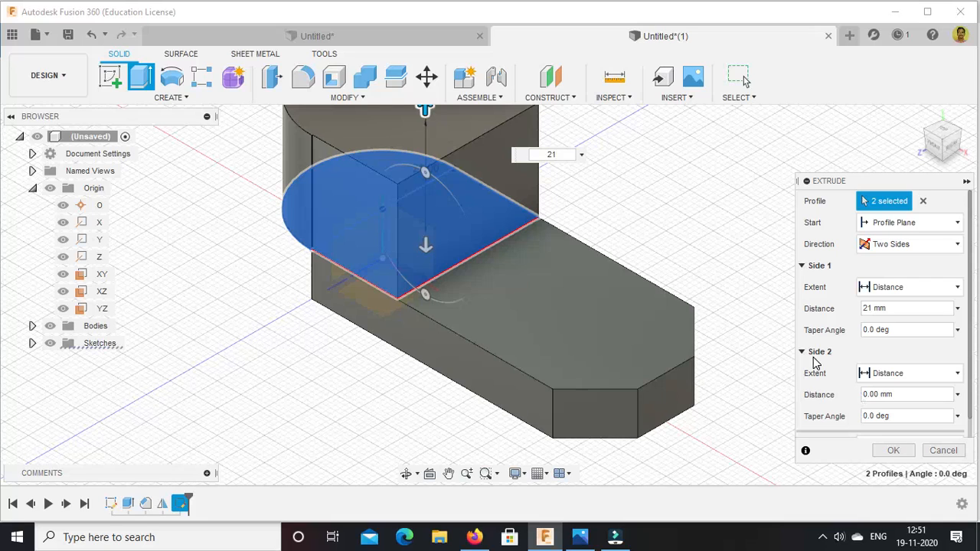
pyautogui.click(868, 399)
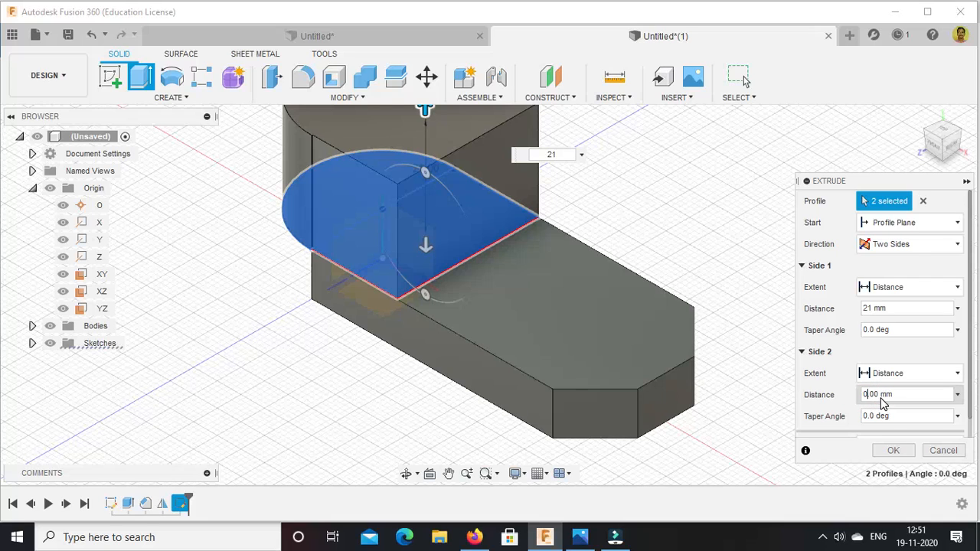
pyautogui.write('9')
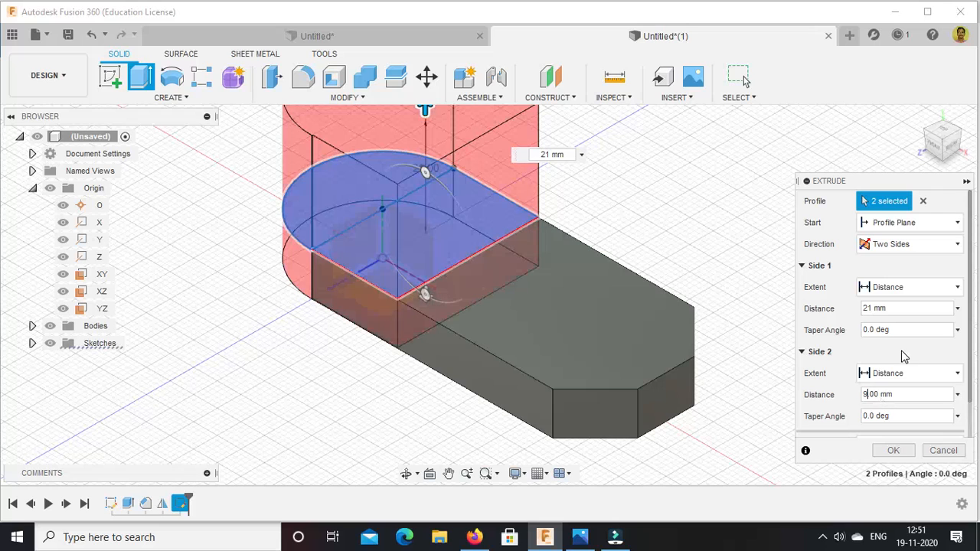
pyautogui.scroll(-2, 971, 276)
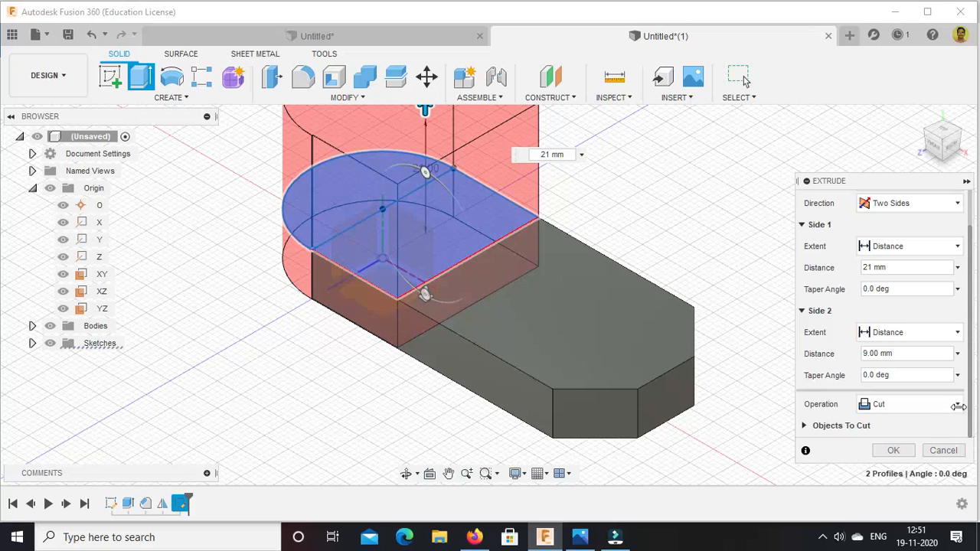
pyautogui.click(958, 405)
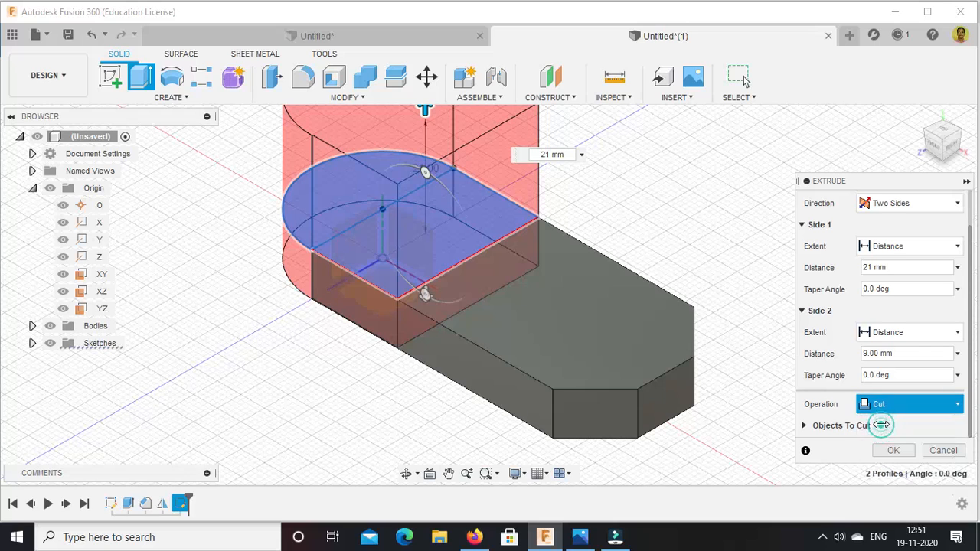
pyautogui.click(881, 424)
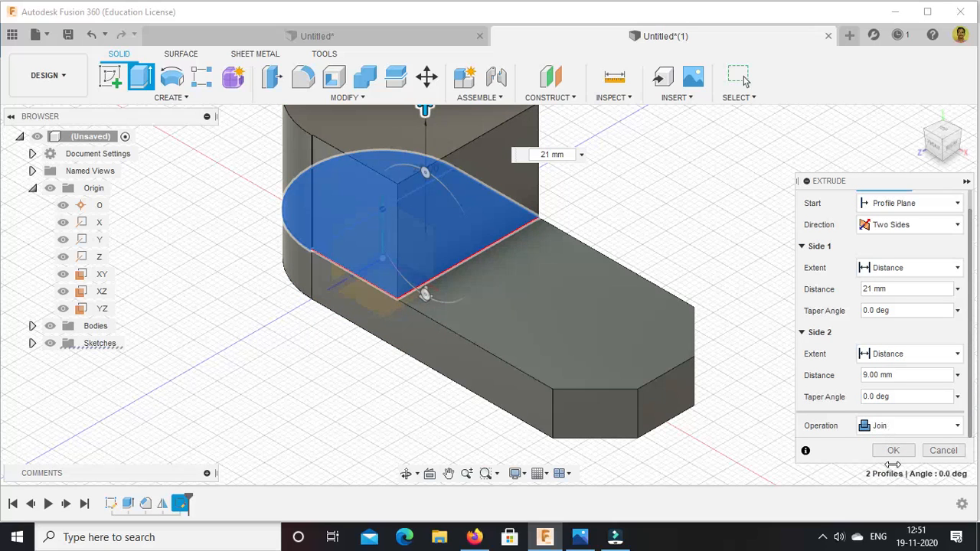
pyautogui.click(892, 451)
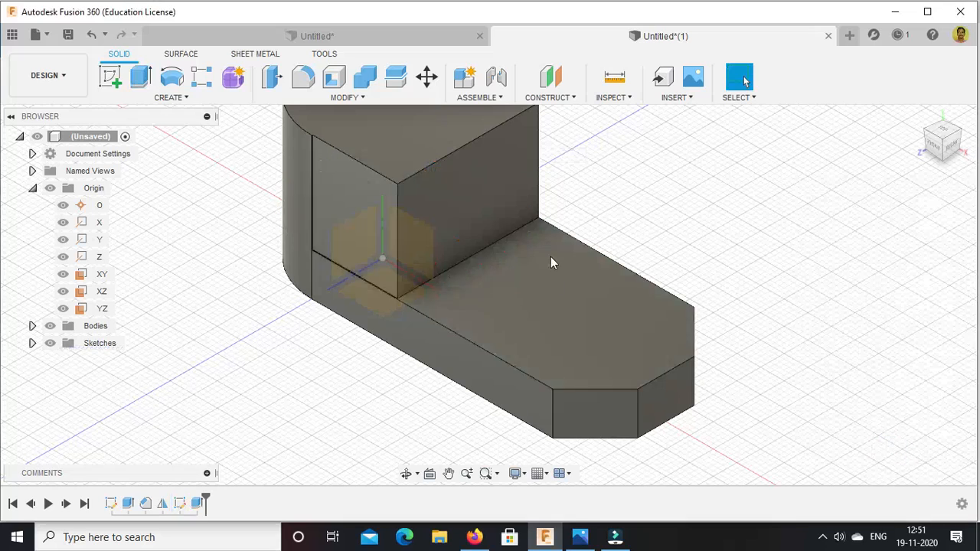
pyautogui.scroll(-5, 474, 286)
pyautogui.scroll(3, 435, 226)
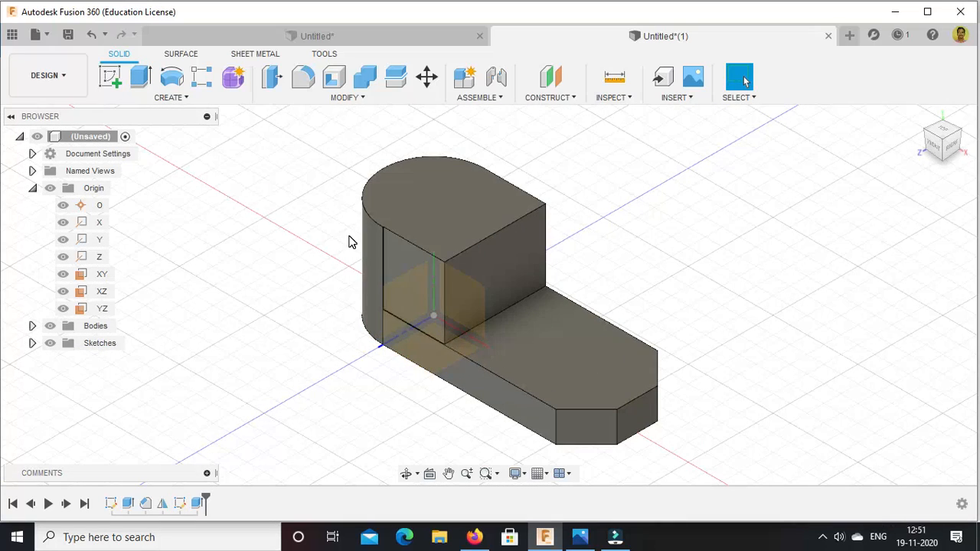
# Consult the object 1.jpg drawing for the sloping rib and start a sketch on the XY origin plane.
pyautogui.click(581, 539)
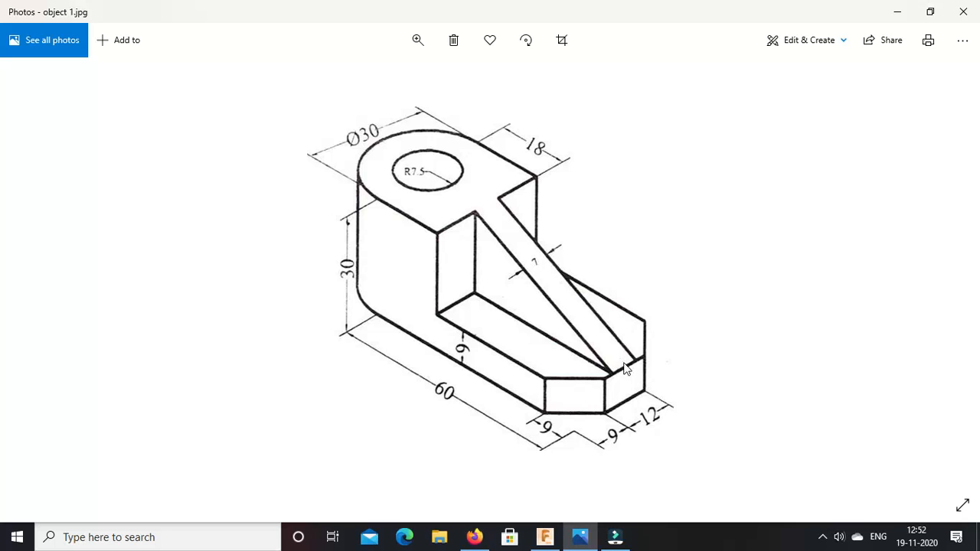
pyautogui.click(545, 539)
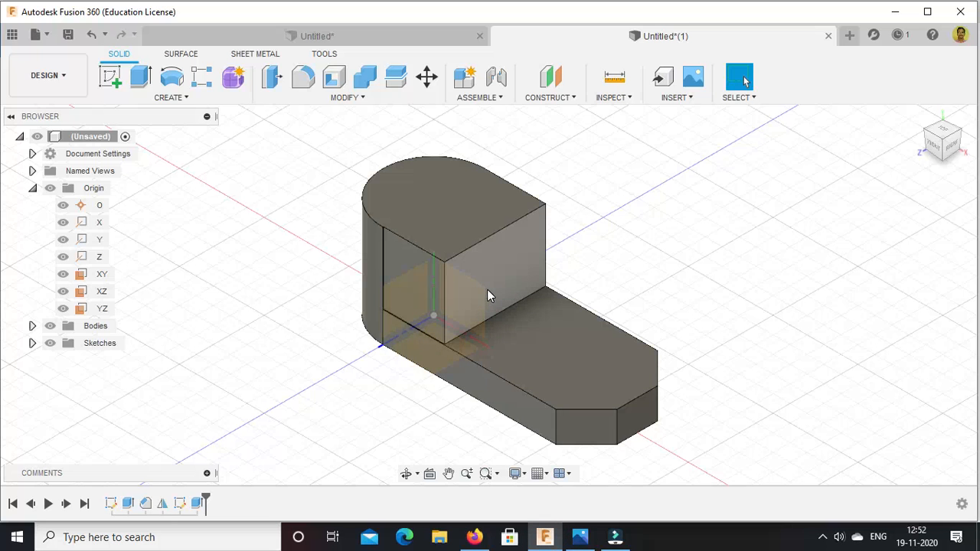
pyautogui.rightClick(100, 278)
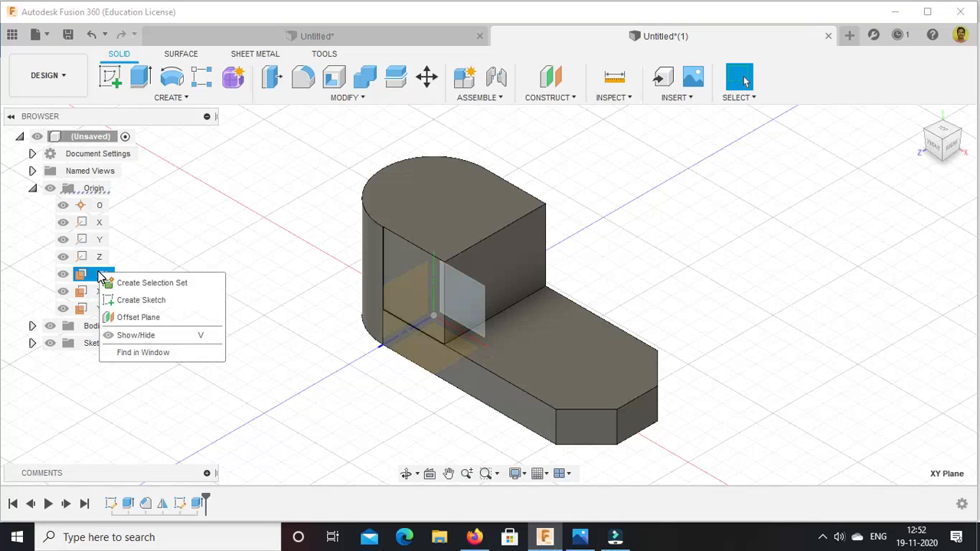
pyautogui.click(124, 300)
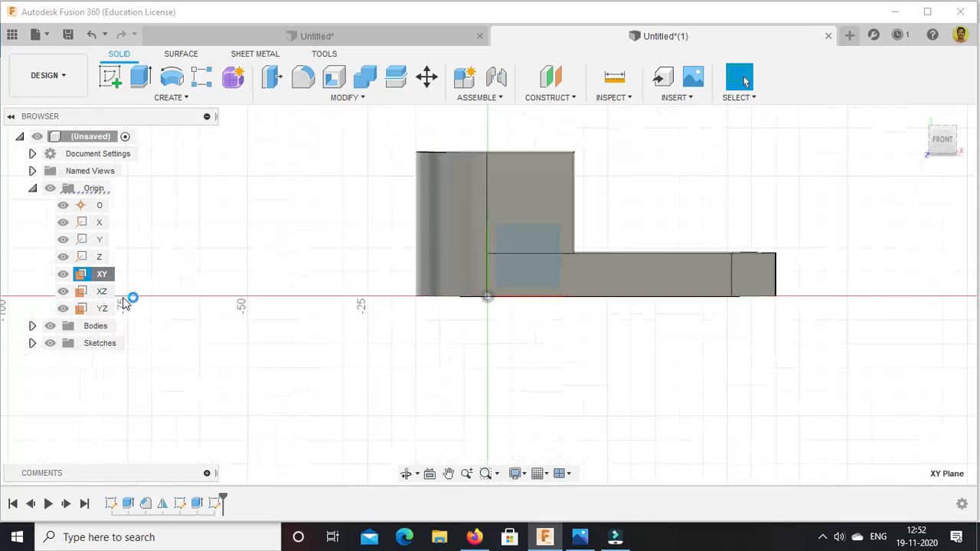
# Draw a sloping line from the boss's top corner to the upper corner of the plate's chamfered end, and finish the sketch.
pyautogui.press('l')
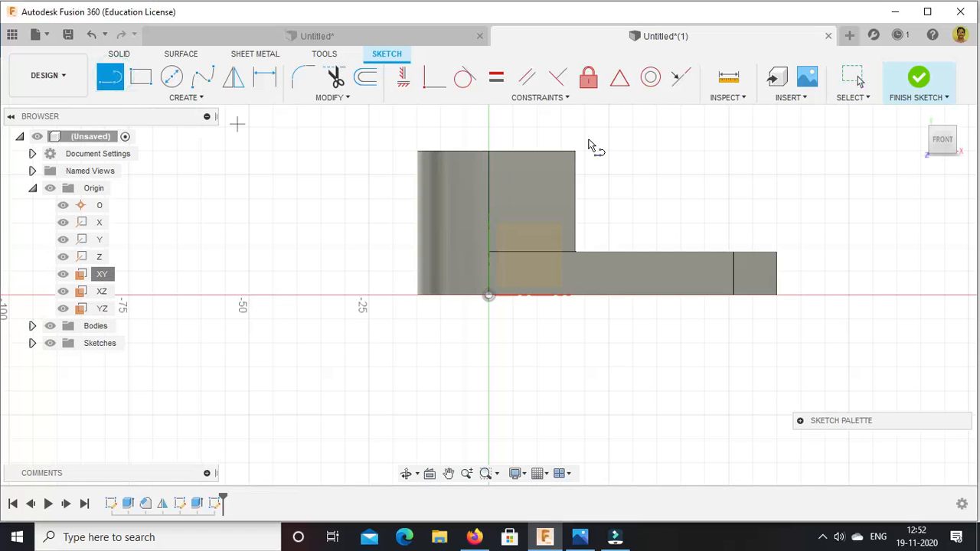
pyautogui.scroll(2, 594, 151)
pyautogui.scroll(4, 594, 150)
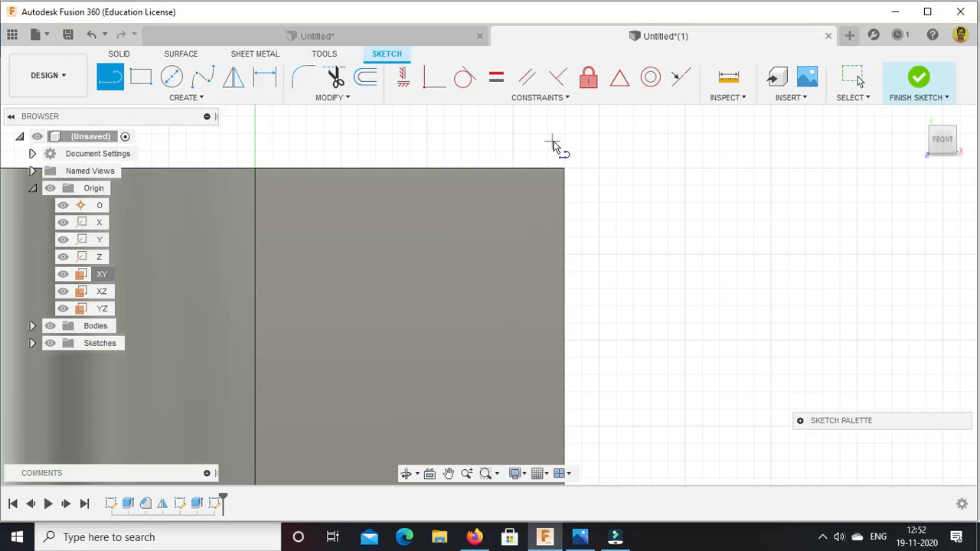
pyautogui.click(543, 170)
pyautogui.scroll(2, 553, 195)
pyautogui.scroll(-3, 554, 206)
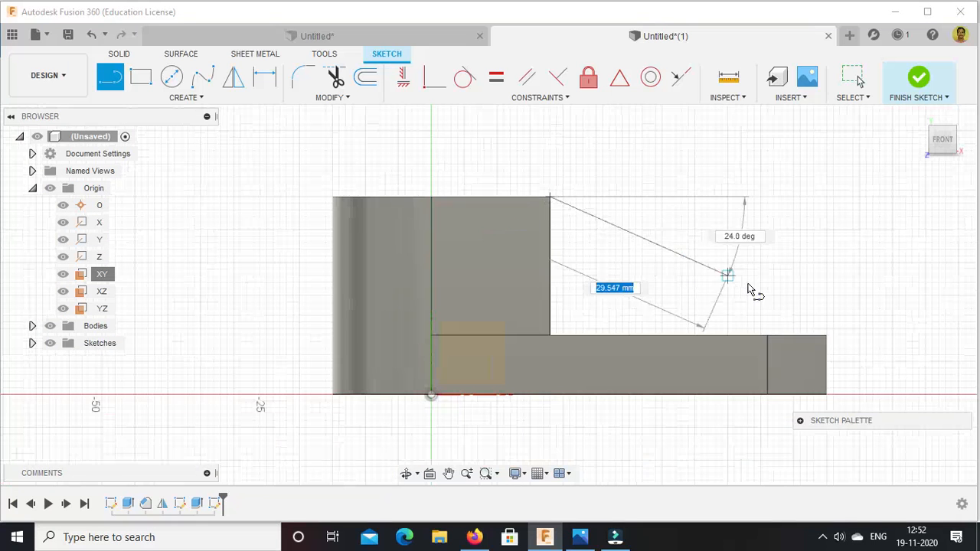
pyautogui.scroll(1, 835, 337)
pyautogui.scroll(3, 835, 337)
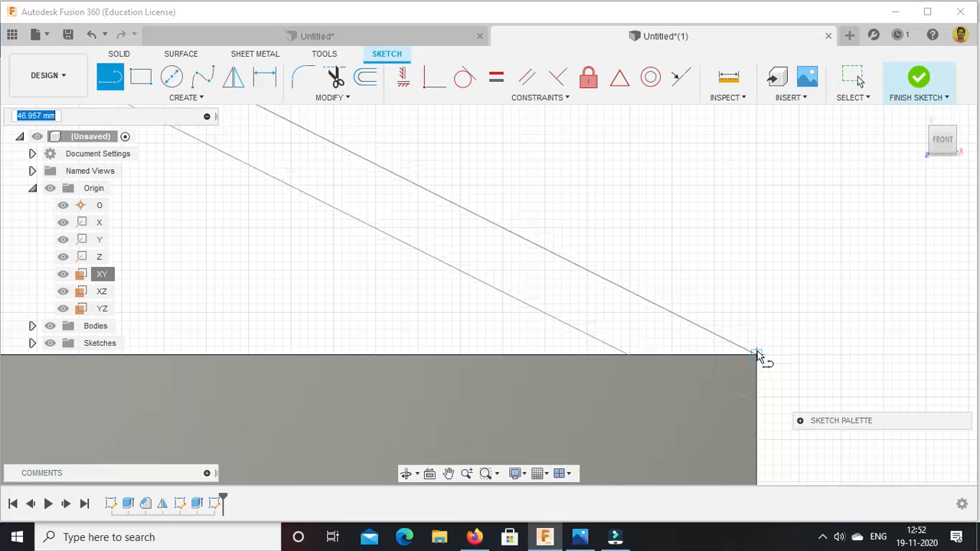
pyautogui.click(758, 354)
pyautogui.click(918, 78)
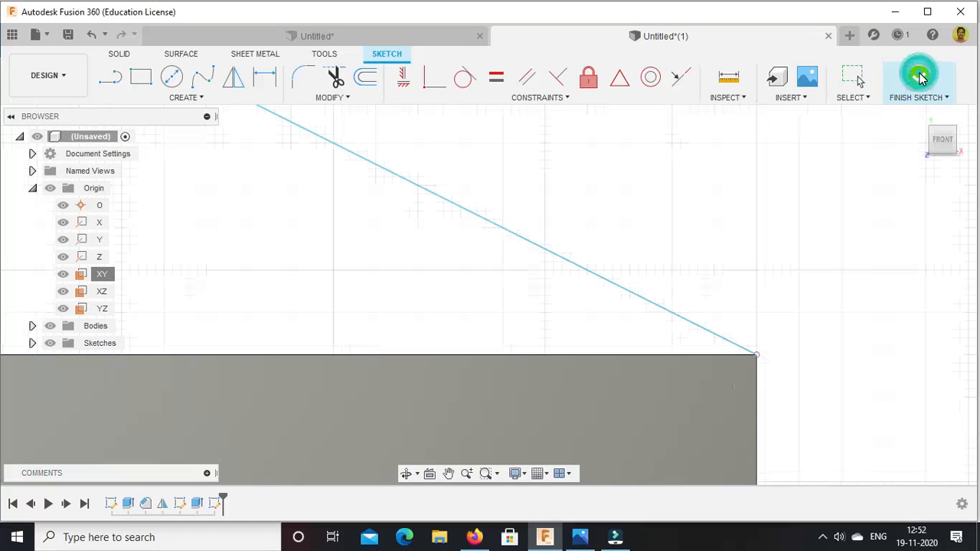
pyautogui.click(918, 117)
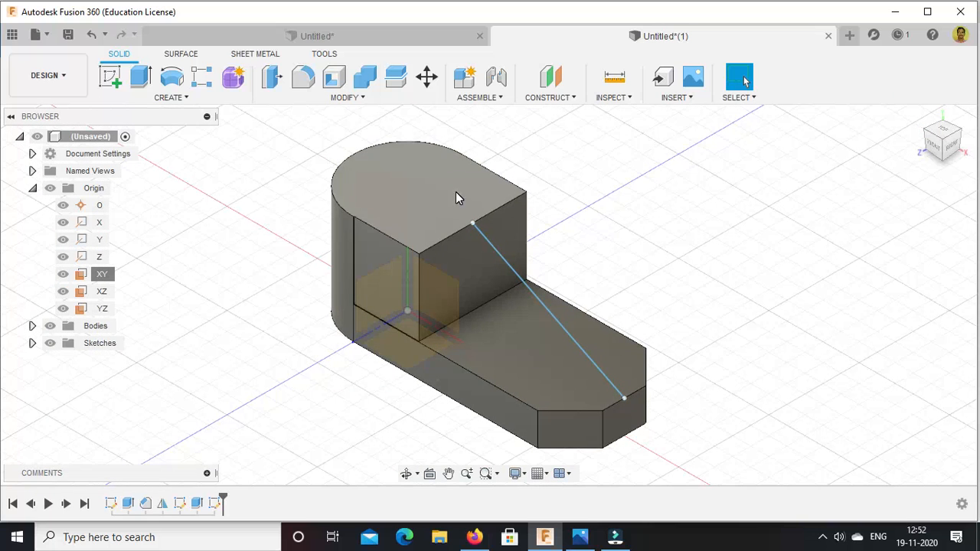
# Create a rib from the sloping line with Symmetric thickness of 7 mm and depth To Next.
pyautogui.click(185, 101)
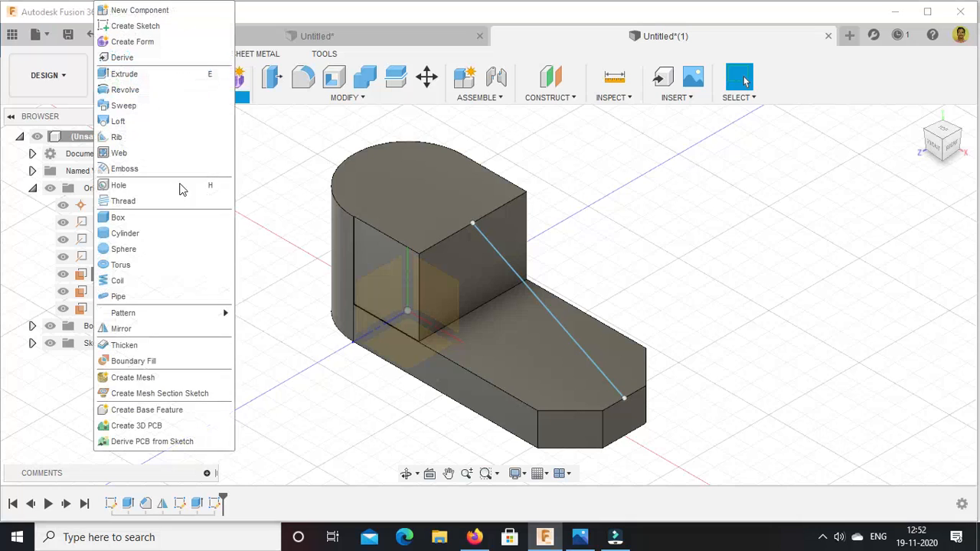
pyautogui.click(113, 140)
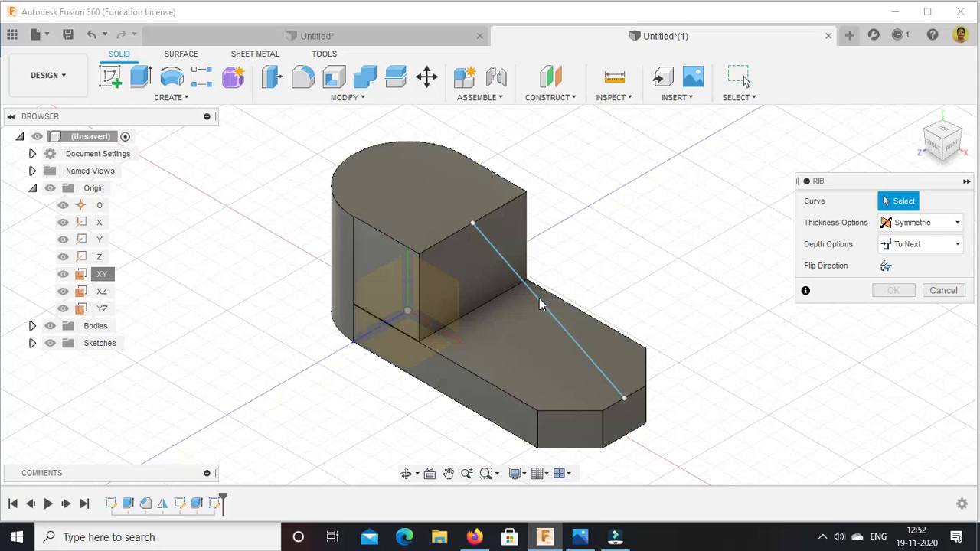
pyautogui.click(914, 203)
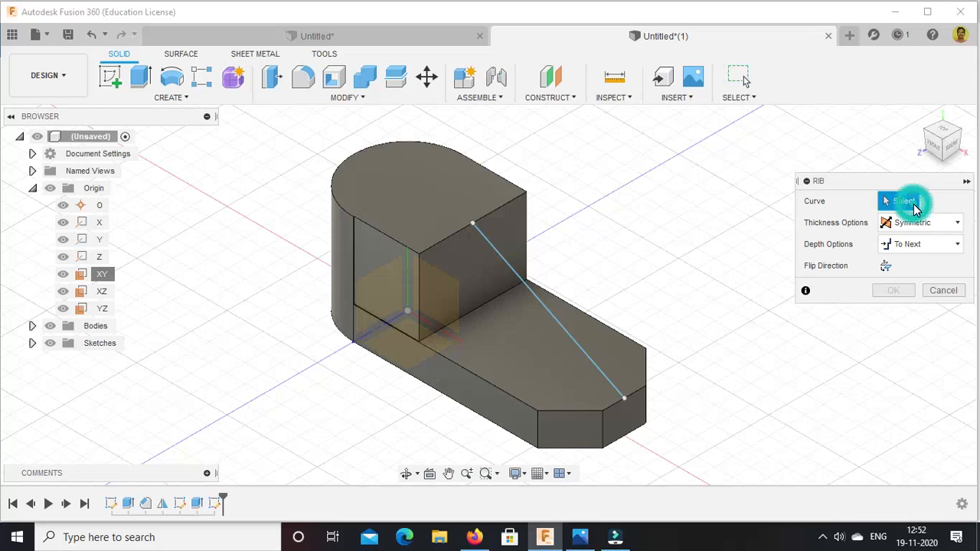
pyautogui.click(528, 289)
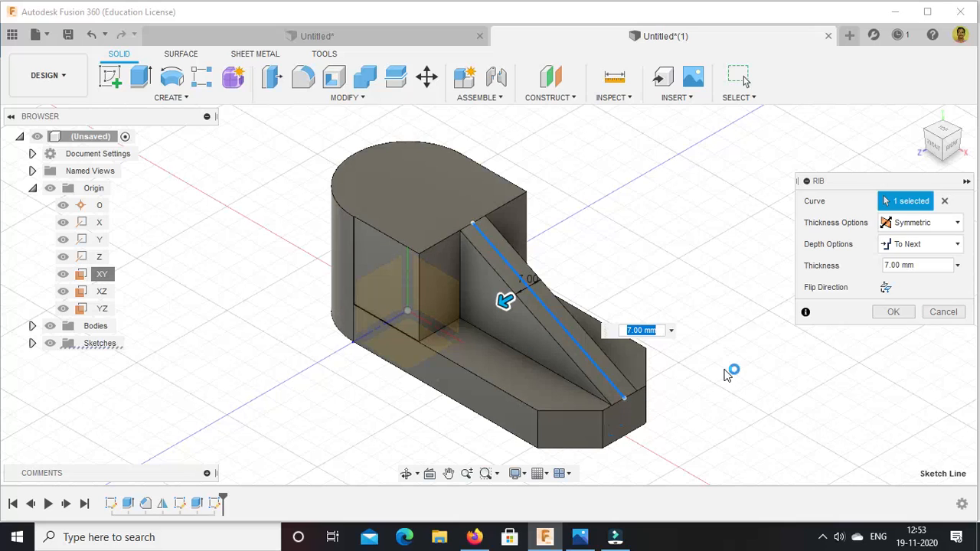
pyautogui.click(892, 268)
pyautogui.click(894, 272)
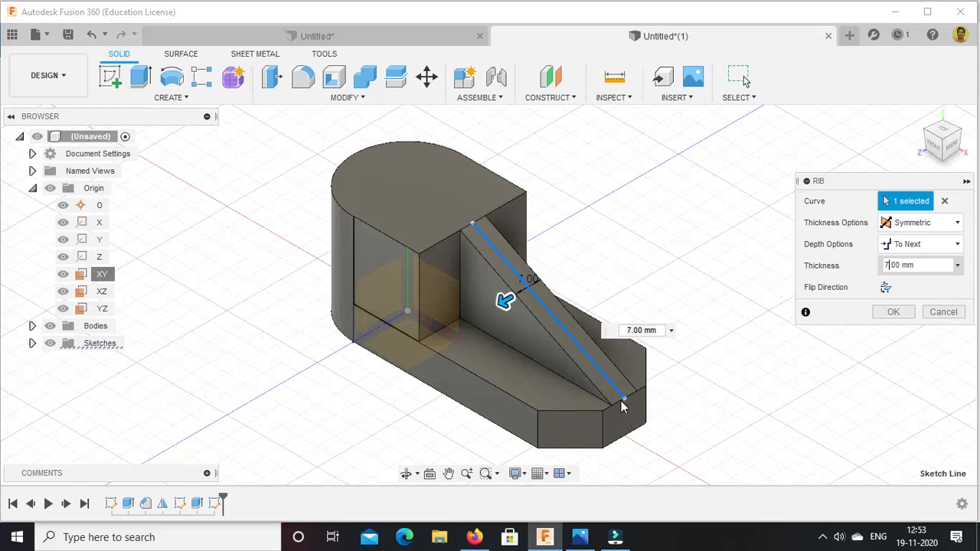
pyautogui.click(891, 313)
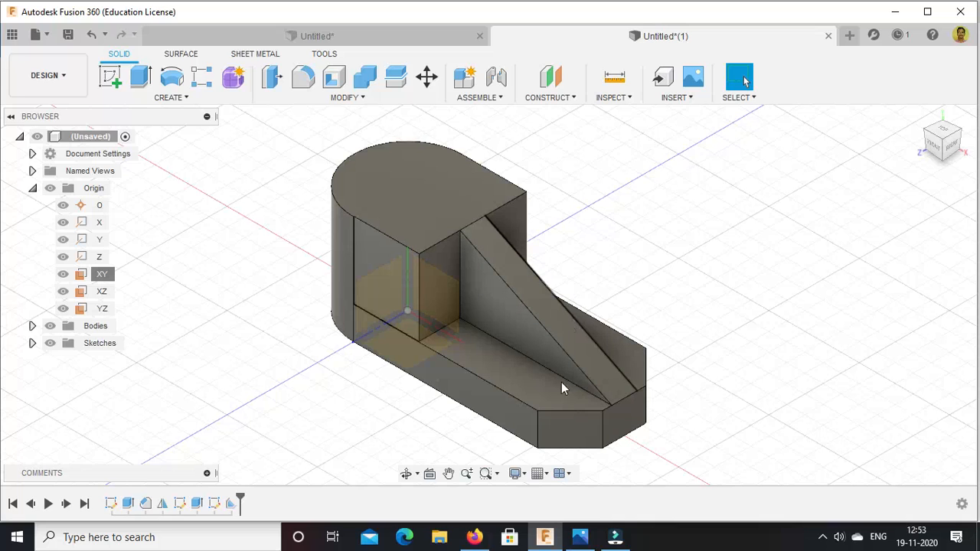
# Consult the drawing for the hole and sketch a 15 mm diameter circle centred on the origin on the boss's top face.
pyautogui.click(581, 537)
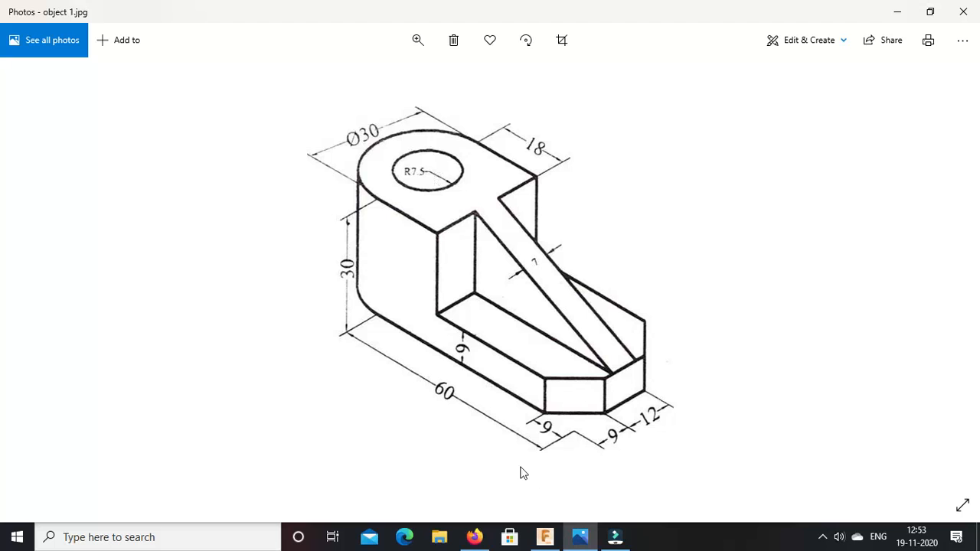
pyautogui.click(551, 541)
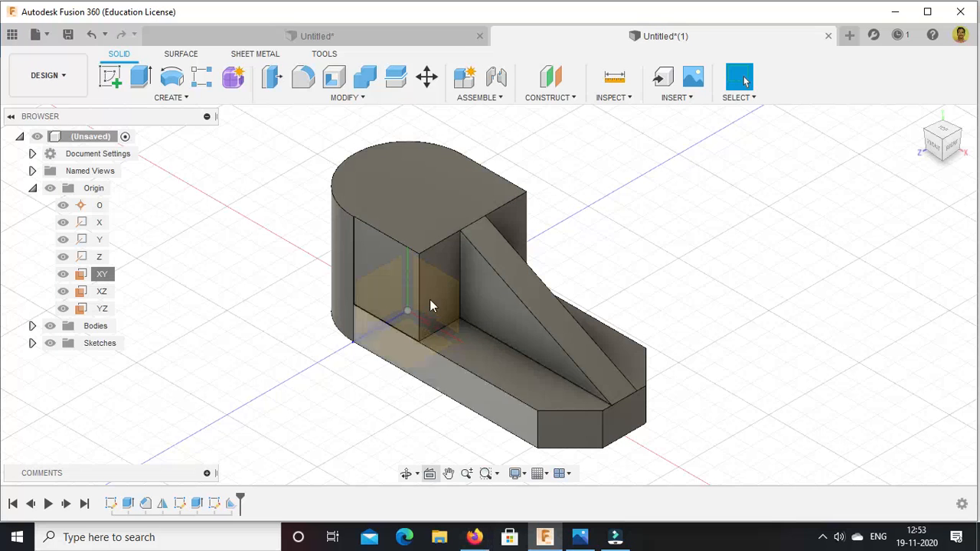
pyautogui.rightClick(428, 211)
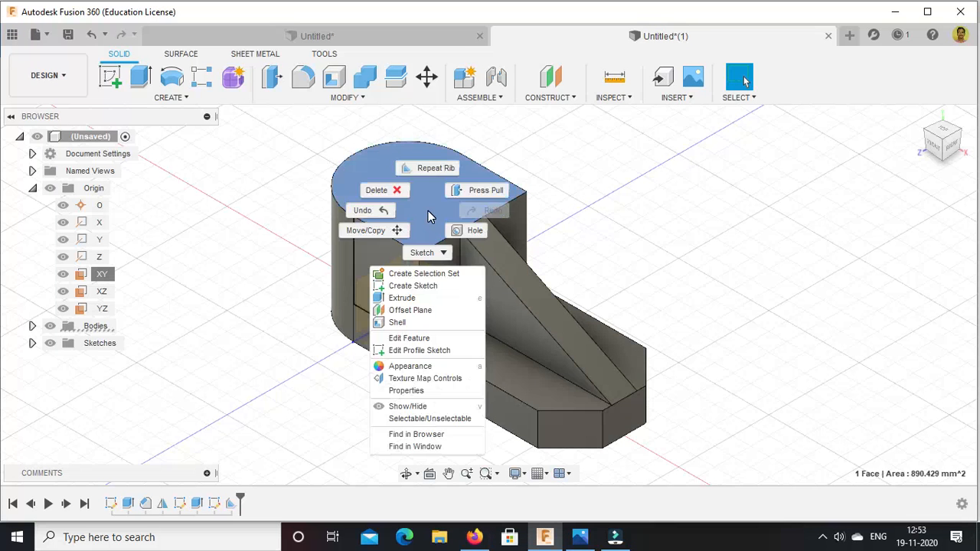
pyautogui.click(419, 283)
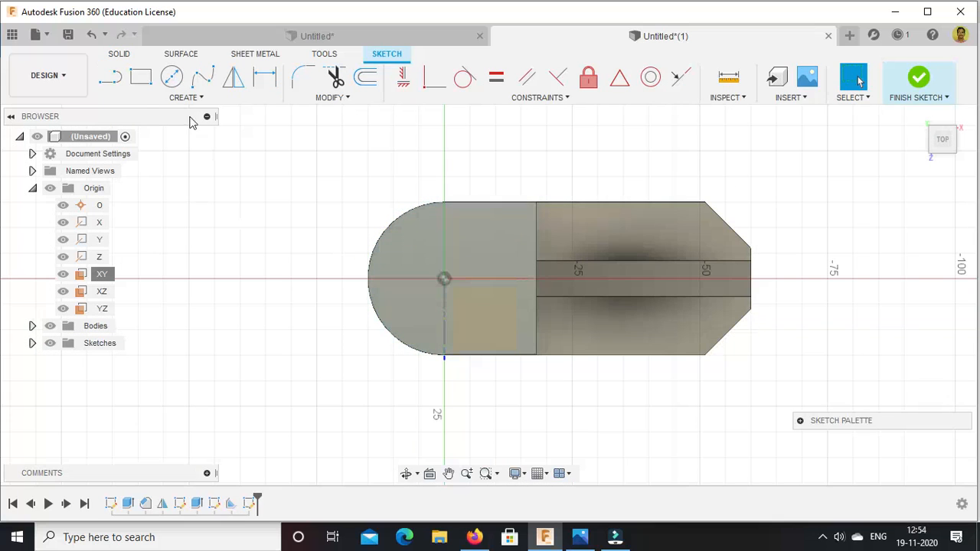
pyautogui.click(172, 76)
pyautogui.click(445, 280)
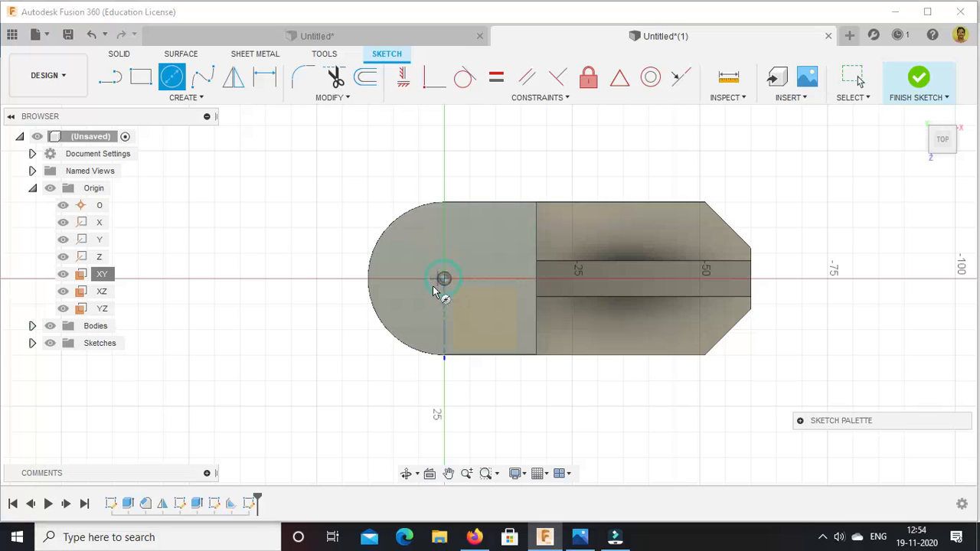
pyautogui.write('15')
pyautogui.press('Return')
pyautogui.press('Escape')
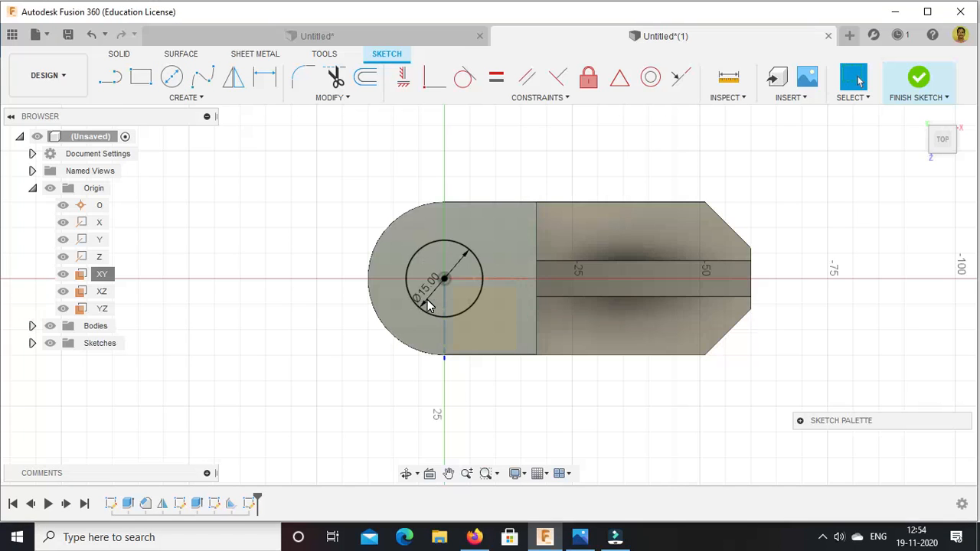
pyautogui.click(919, 77)
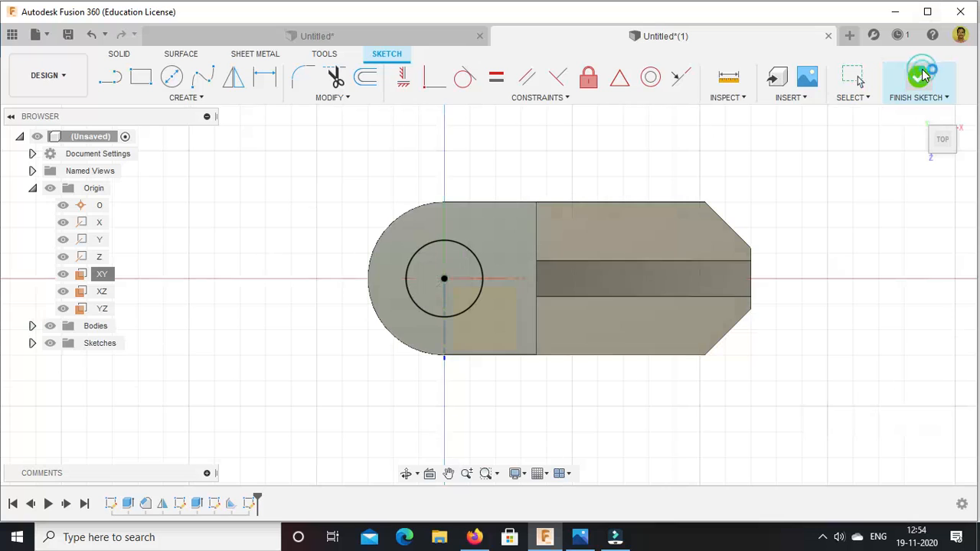
# Extrude the circle as a Cut with extent All to make a through hole in the boss.
pyautogui.click(141, 76)
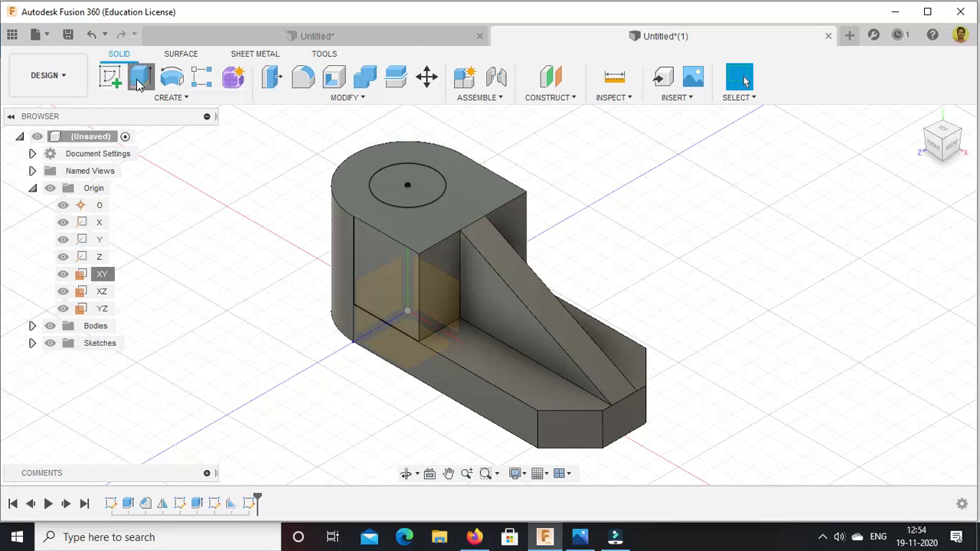
pyautogui.click(388, 186)
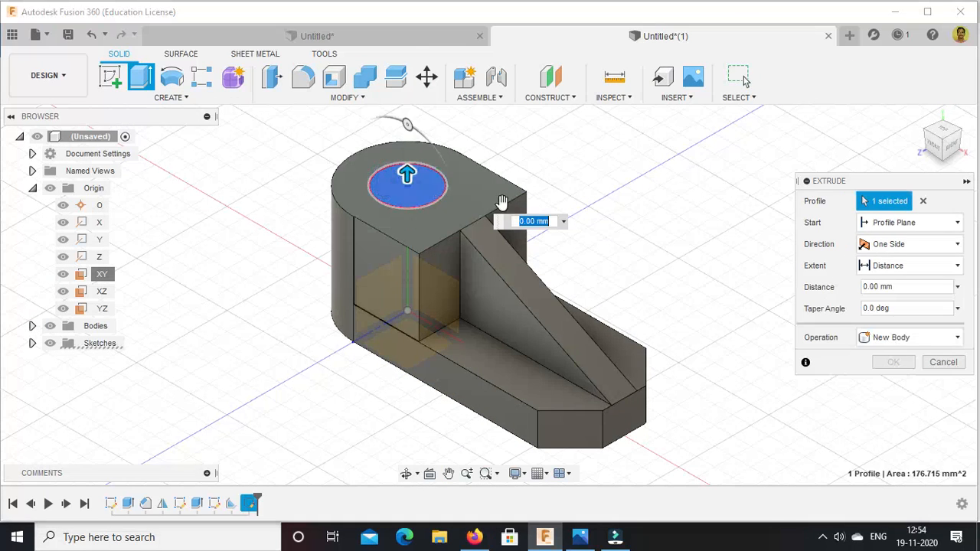
pyautogui.click(964, 342)
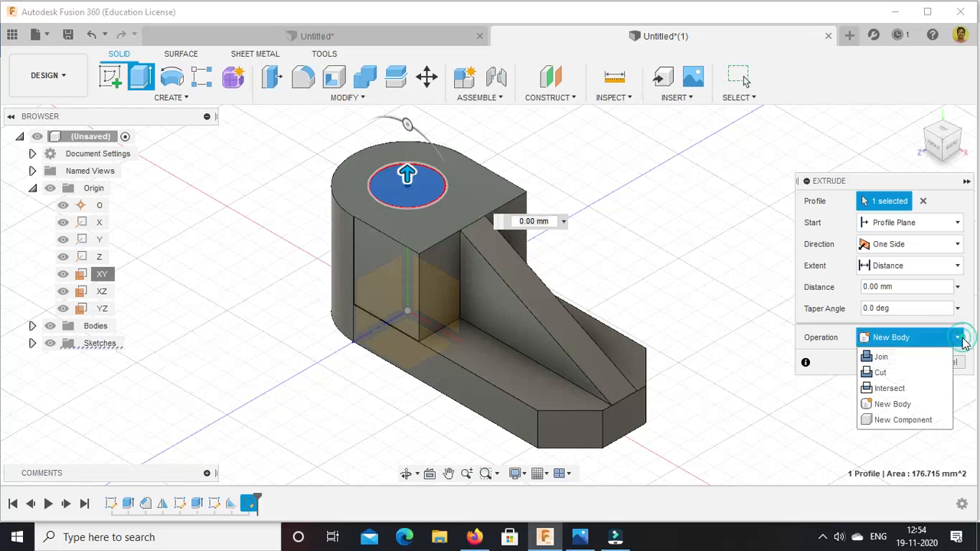
pyautogui.click(890, 374)
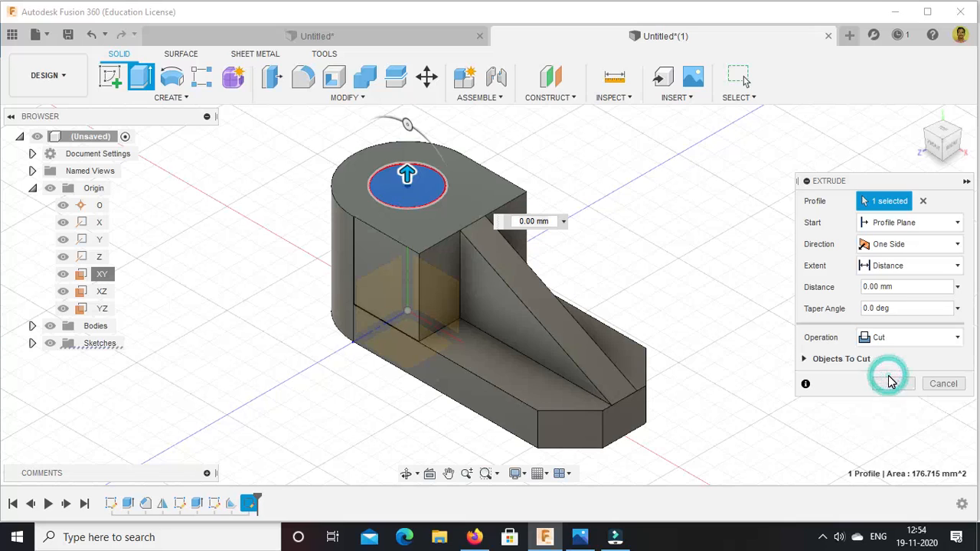
pyautogui.click(957, 268)
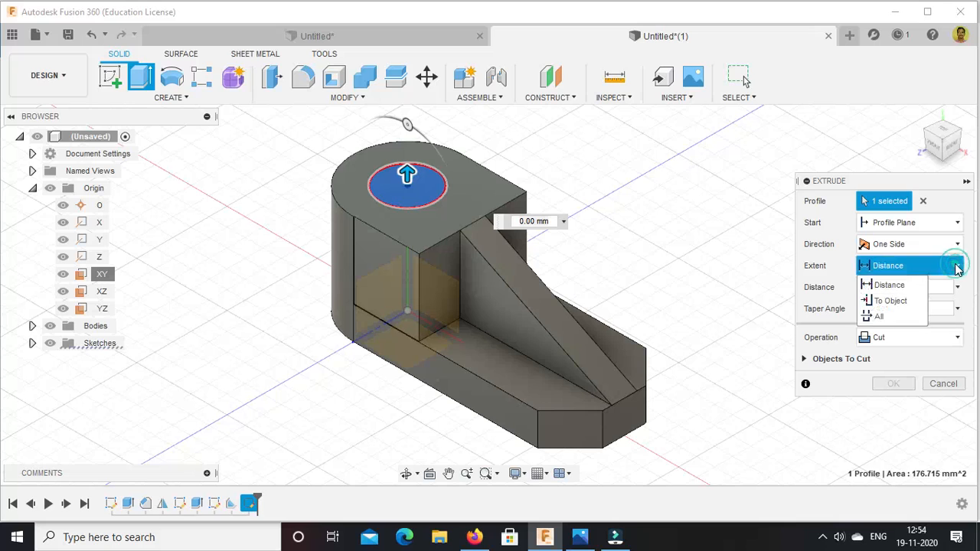
pyautogui.click(887, 317)
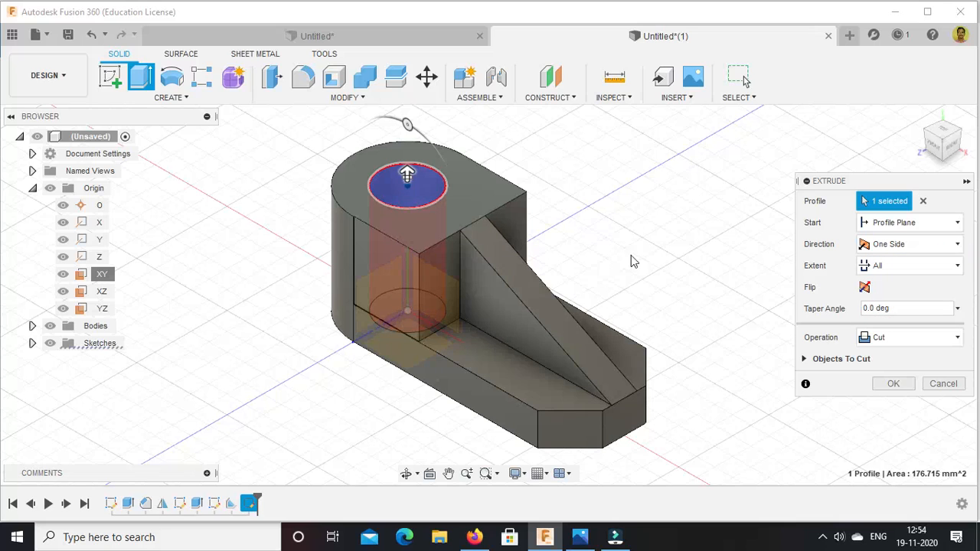
pyautogui.click(894, 383)
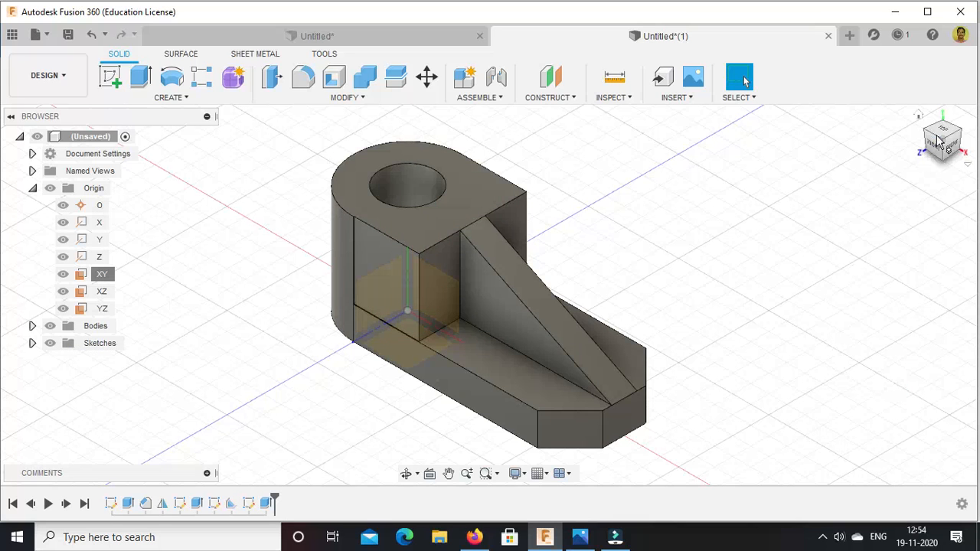
# Inspect the bracket from below and from the home view, and compare it with the object 1.jpg drawing.
pyautogui.click(941, 161)
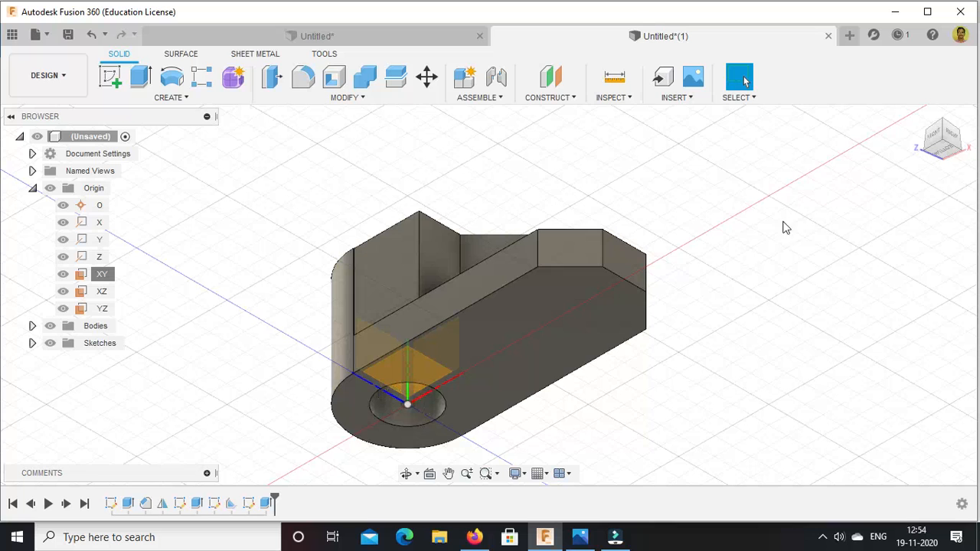
pyautogui.click(917, 115)
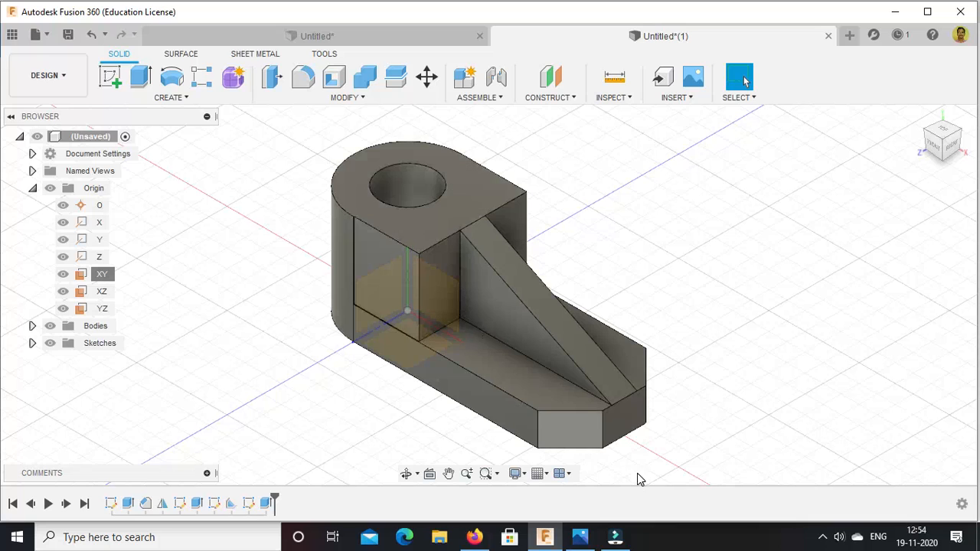
pyautogui.click(580, 539)
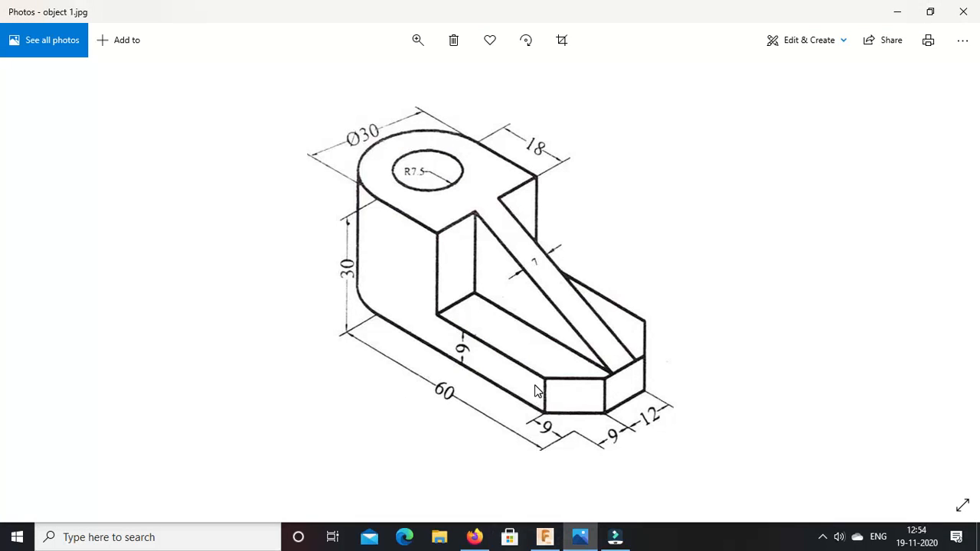
pyautogui.click(546, 538)
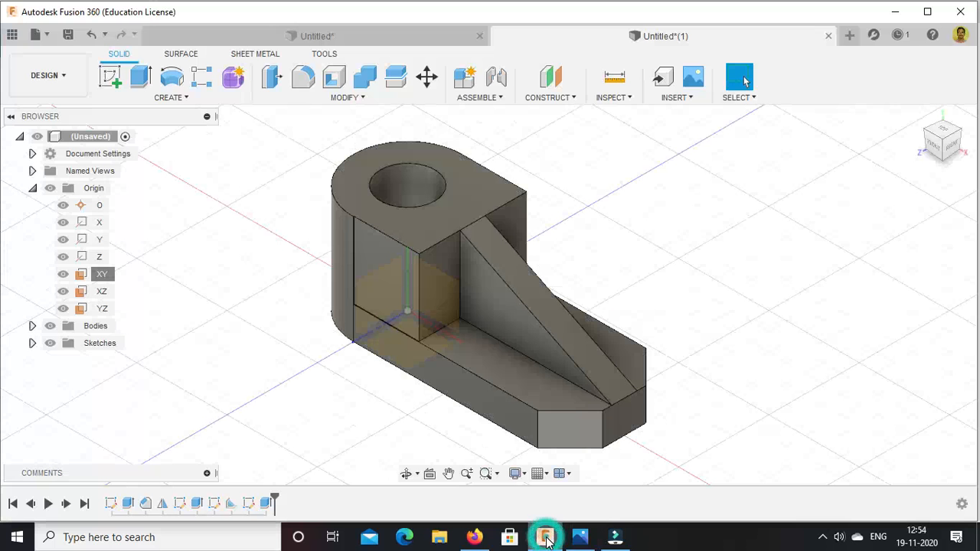